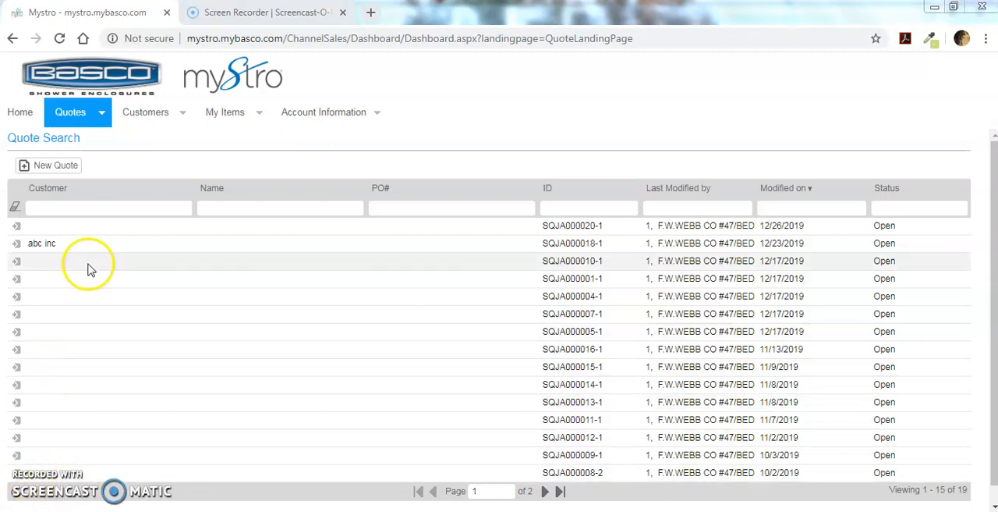
Create a new quote for customer abc inc and enter the person's full name as the quote name.
left_click(55, 166)
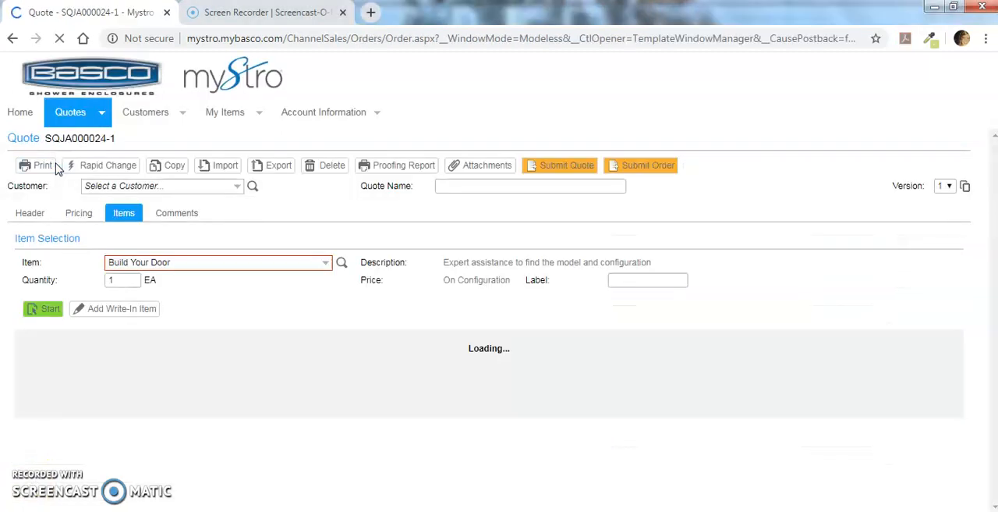
left_click(193, 188)
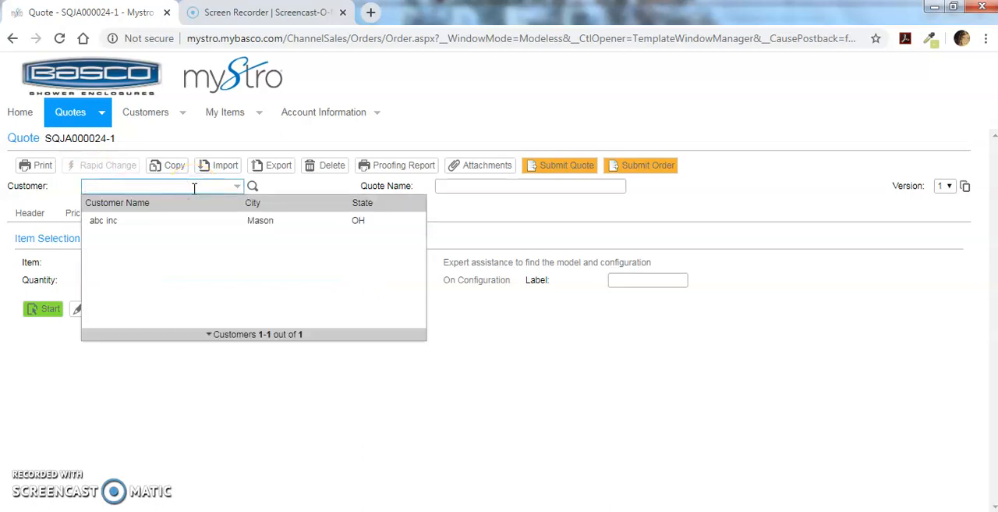
left_click(192, 221)
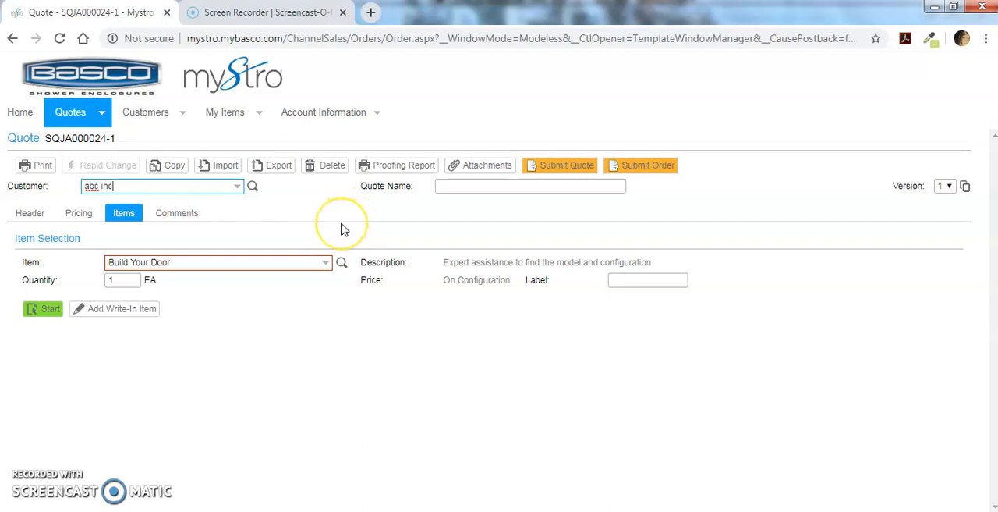
left_click(484, 188)
type("John Doe")
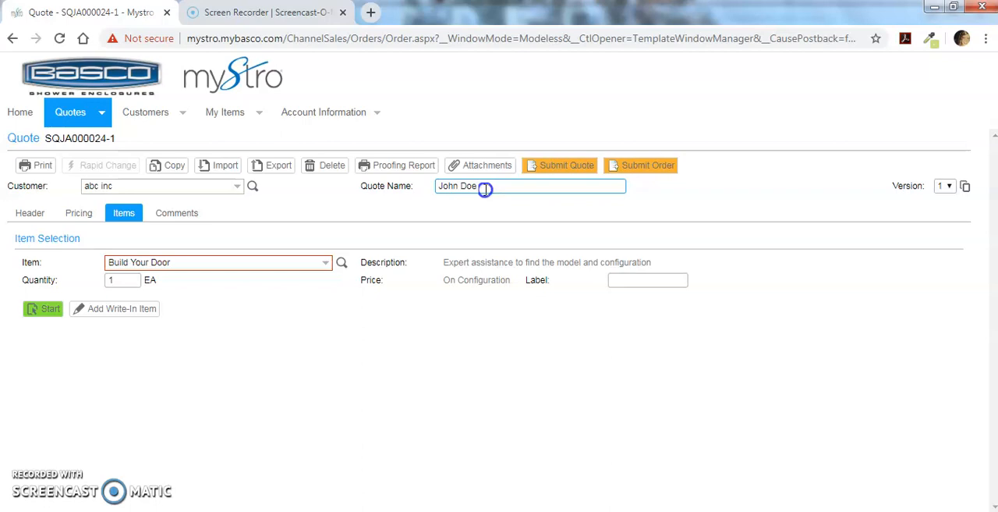
Select Build Your Door as the quote's item.
left_click(291, 269)
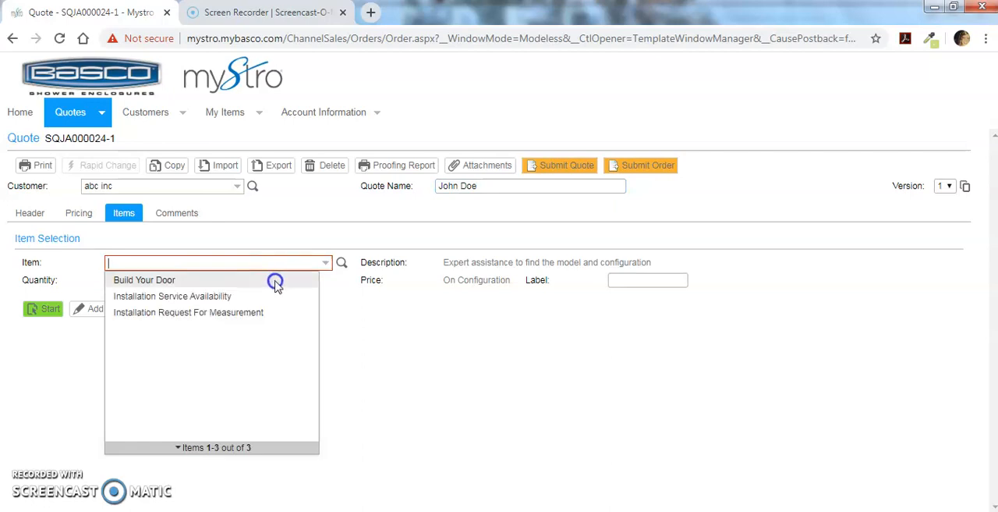
left_click(269, 283)
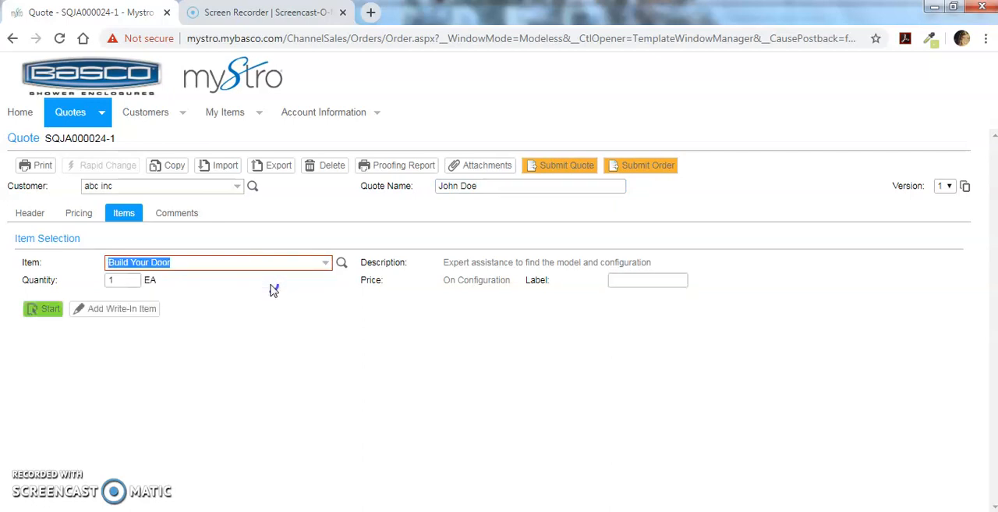
left_click(44, 310)
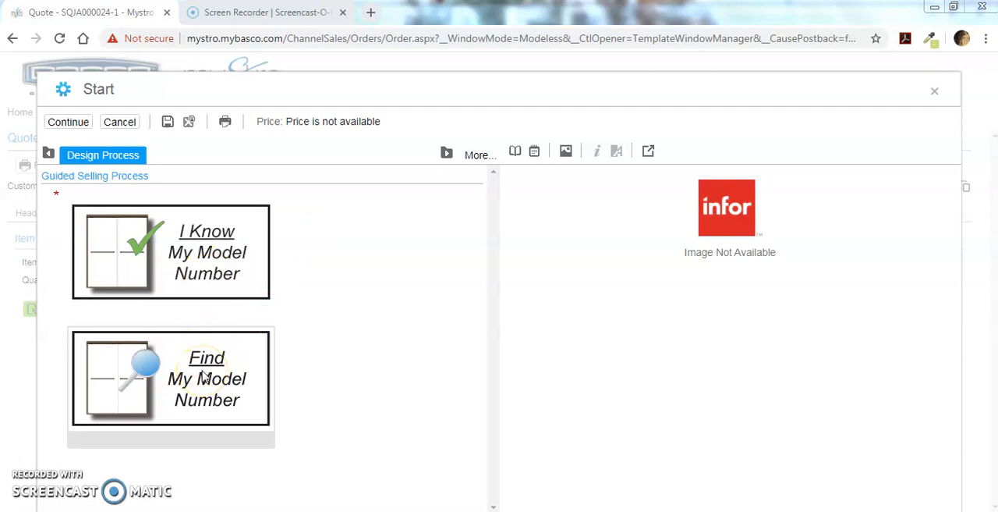
left_click(203, 279)
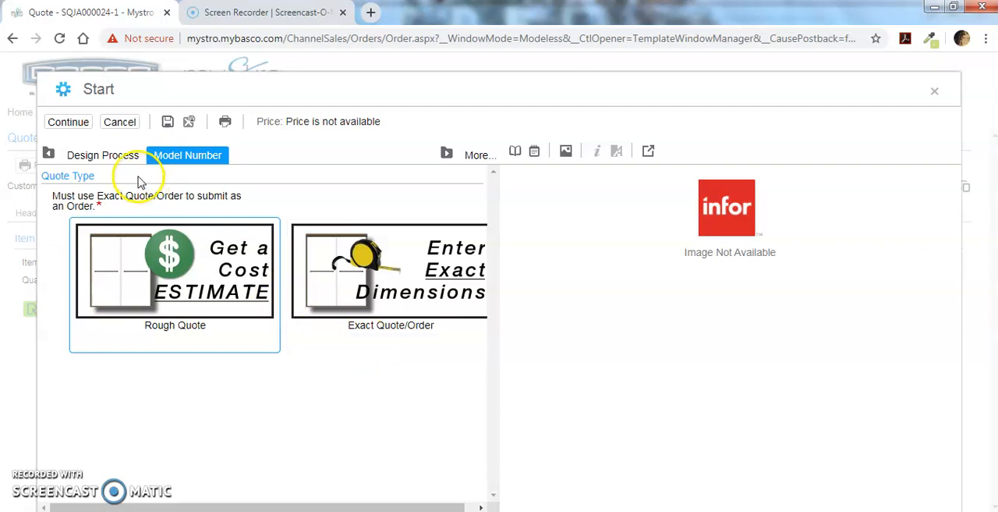
left_click(121, 131)
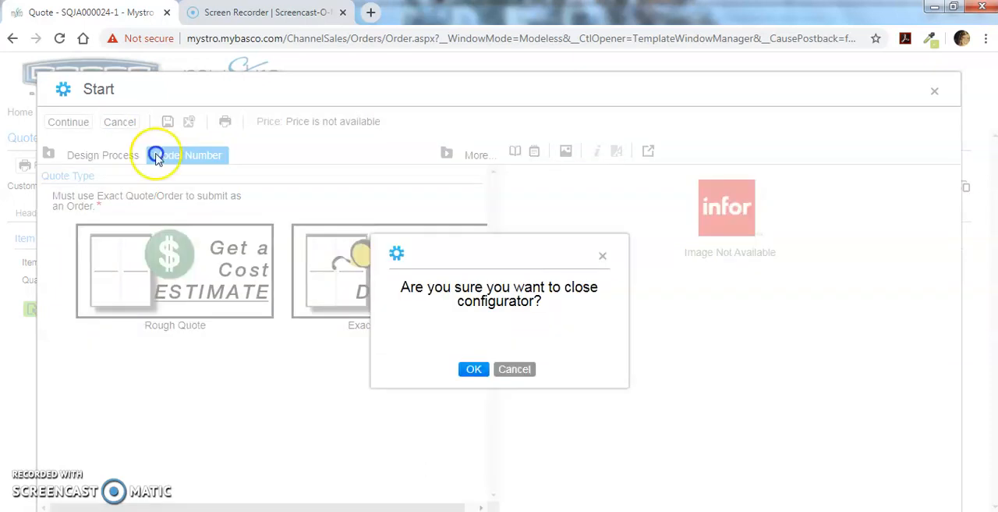
left_click(474, 370)
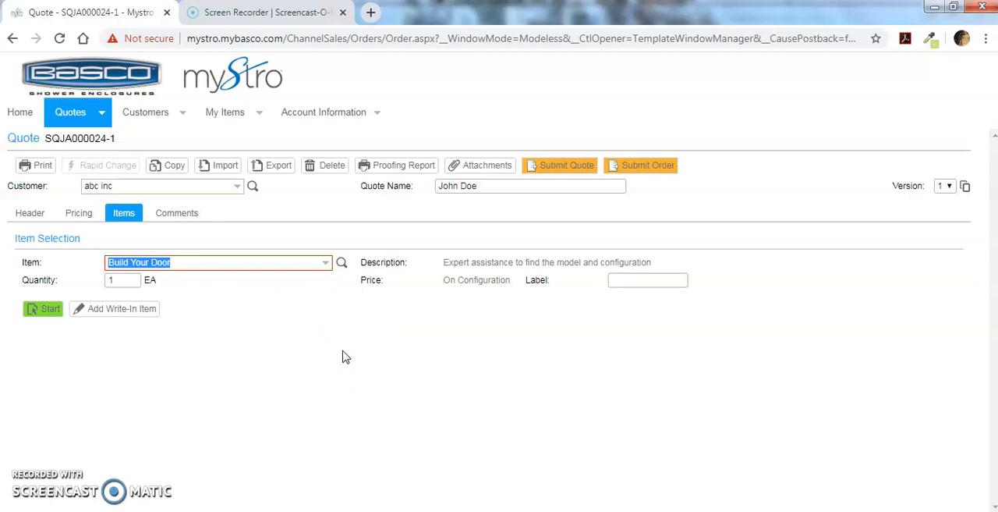
Start the door configurator with Find My Model Number and set the enclosure type to Unit goes on a Shower.
left_click(40, 310)
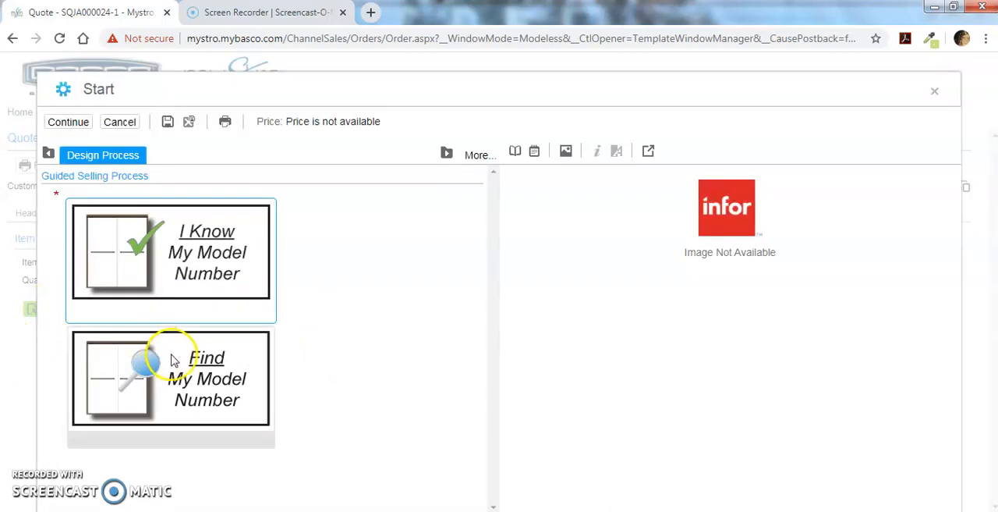
left_click(218, 398)
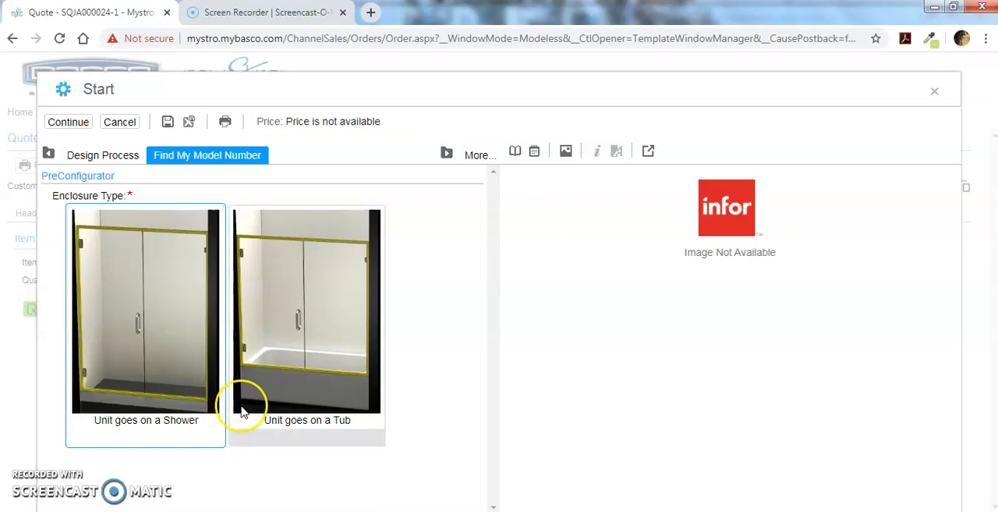
left_click(129, 328)
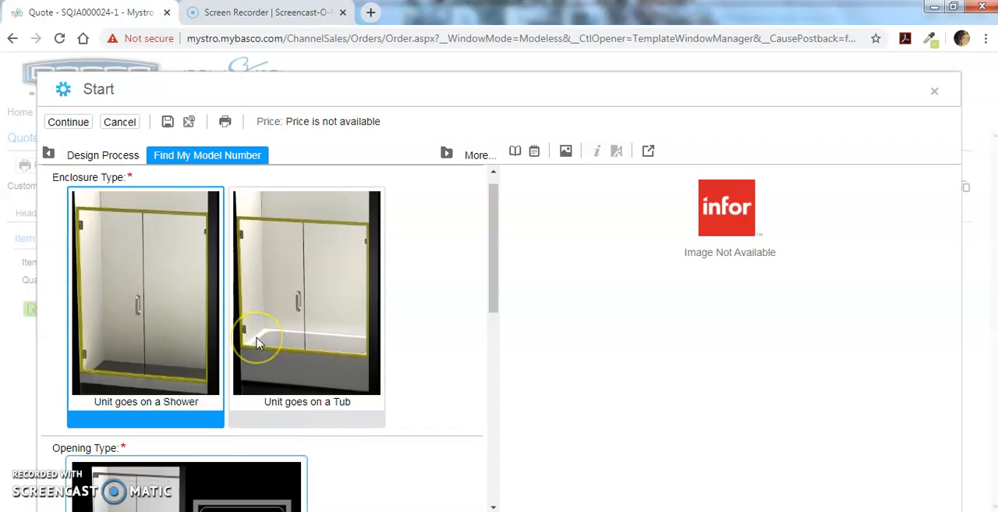
Set the opening type to Inline Unit.
scroll(258, 343, "down", 1)
scroll(259, 343, "down", 1)
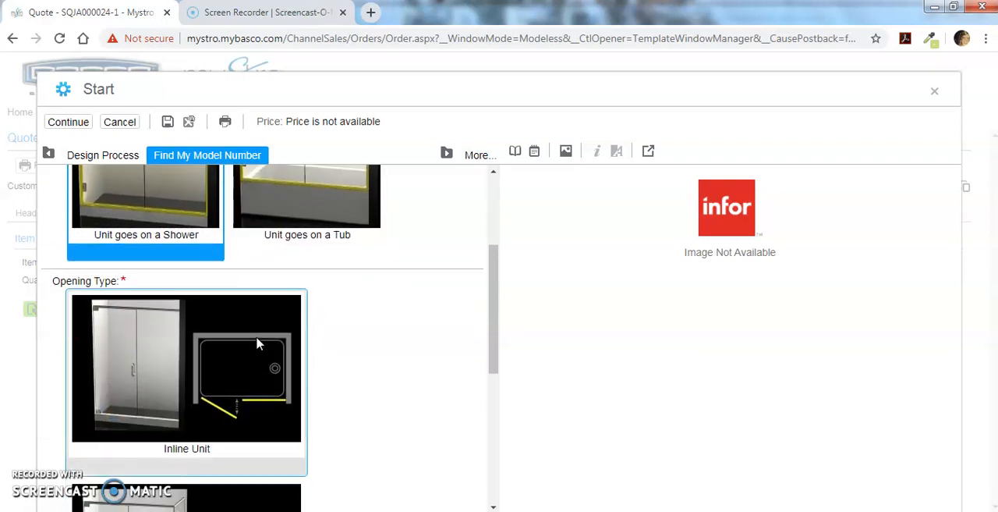
scroll(258, 343, "down", 3)
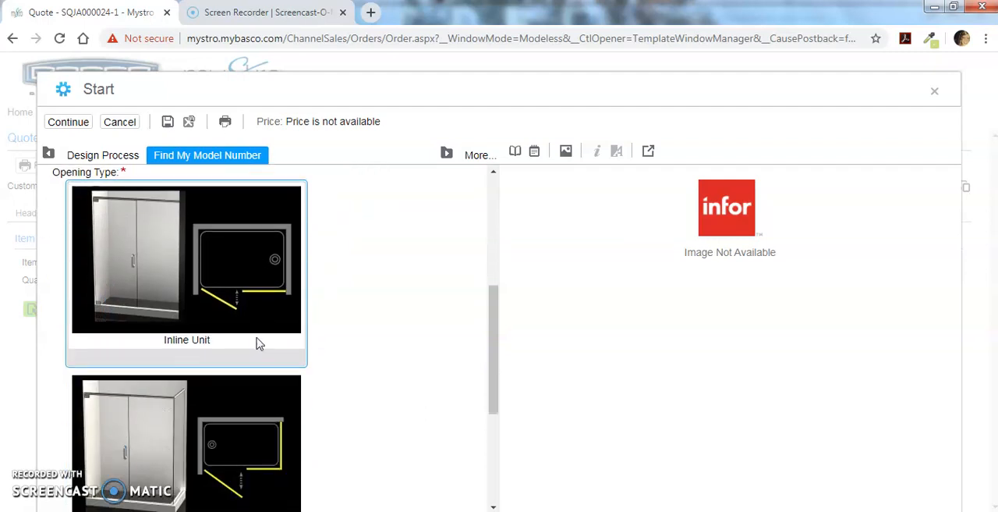
scroll(258, 343, "up", 2)
left_click(243, 334)
left_click(196, 289)
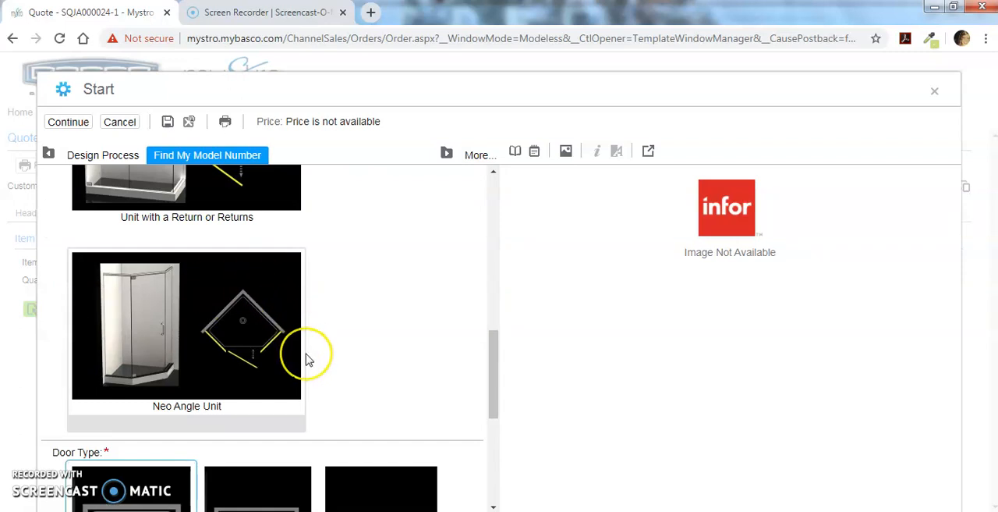
Set the door type to Shower Screen and the panel configuration to Fixed Shower Screen.
scroll(306, 360, "down", 3)
scroll(305, 360, "down", 1)
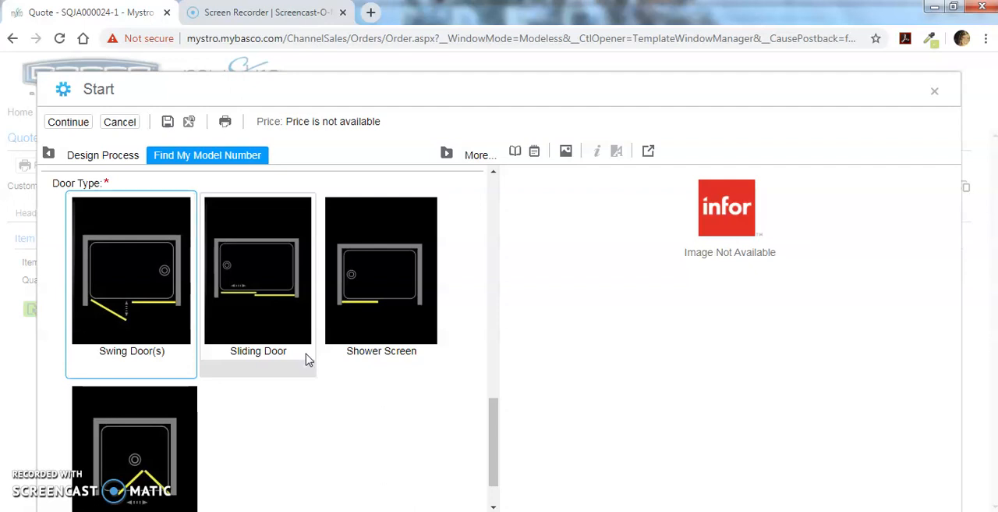
left_click(377, 306)
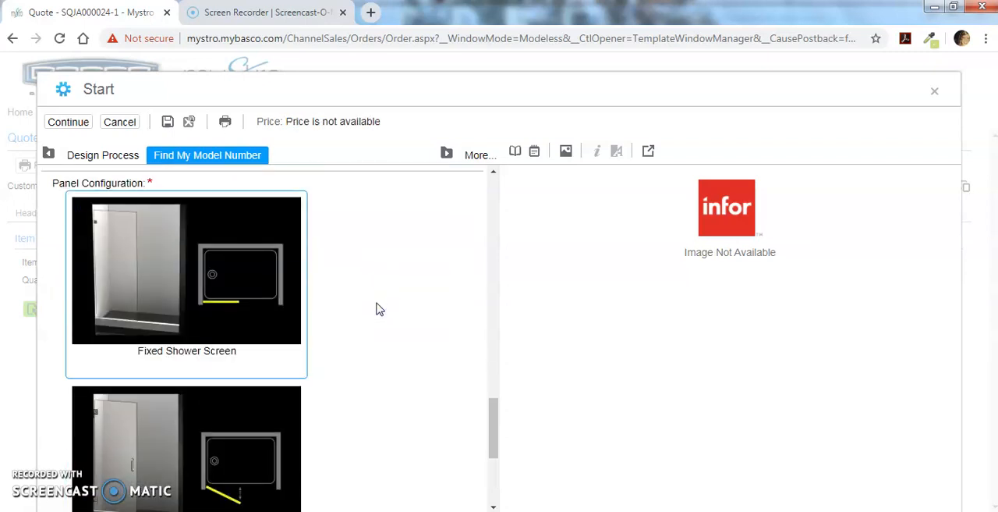
scroll(380, 310, "down", 3)
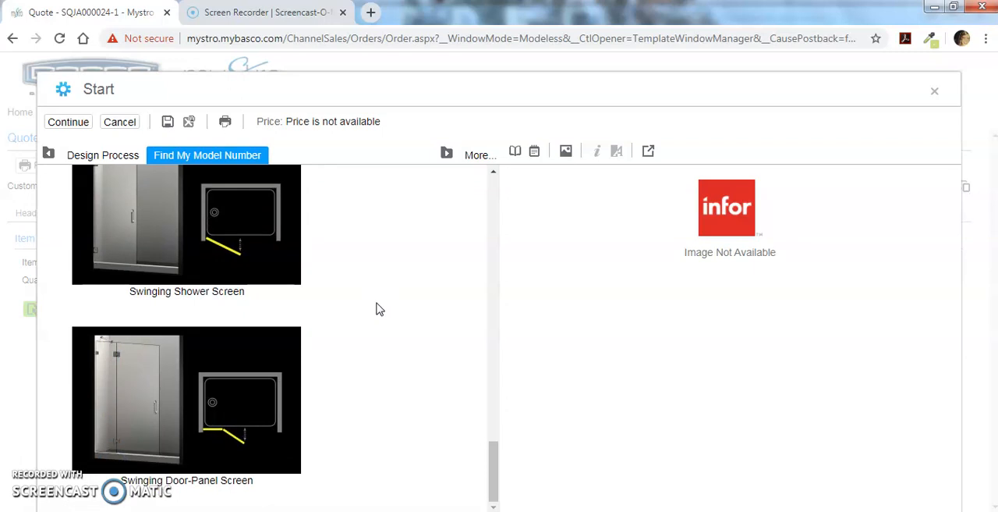
scroll(377, 309, "up", 3)
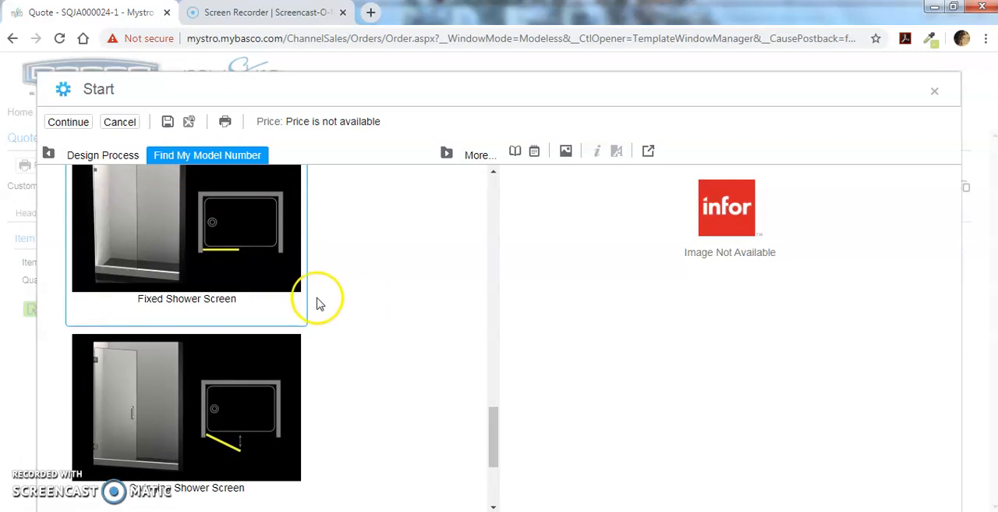
left_click(223, 250)
Choose the Celesta style for the fixed shower screen.
scroll(257, 273, "down", 5)
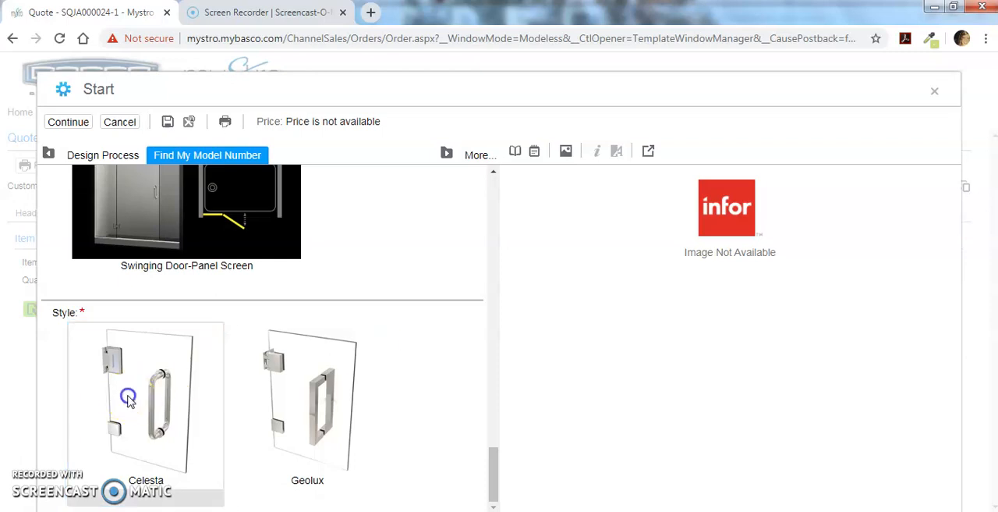
left_click(129, 395)
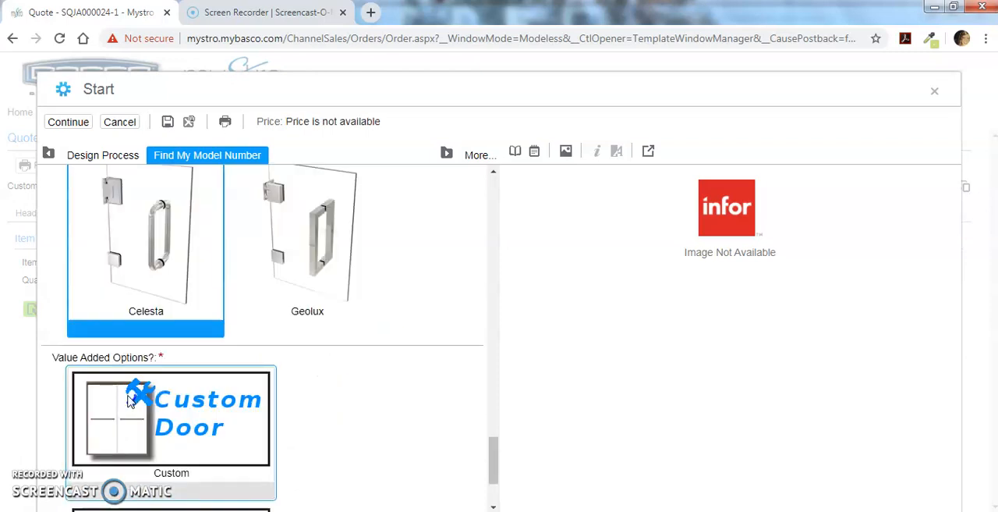
left_click(225, 423)
Display the summary of the configuration selections beside the options.
left_click(532, 146)
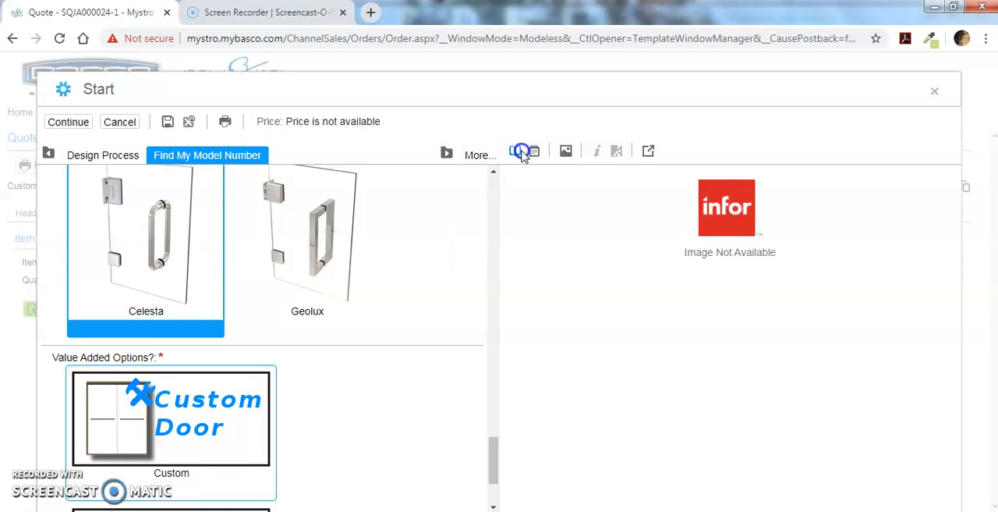
left_click(389, 332)
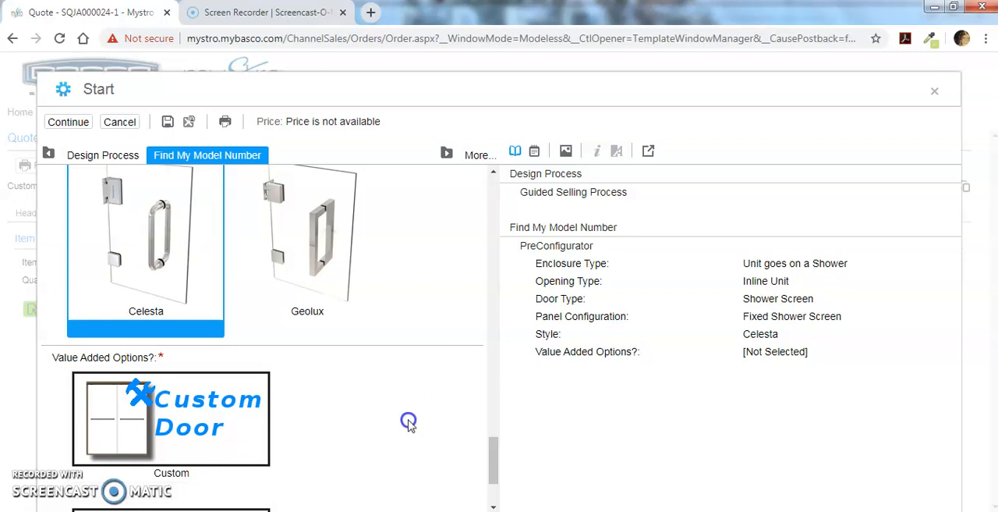
Change the door type to Swing Door(s) and set the panel configuration to Swinging Door-Panel.
scroll(409, 421, "up", 4)
scroll(409, 421, "up", 10)
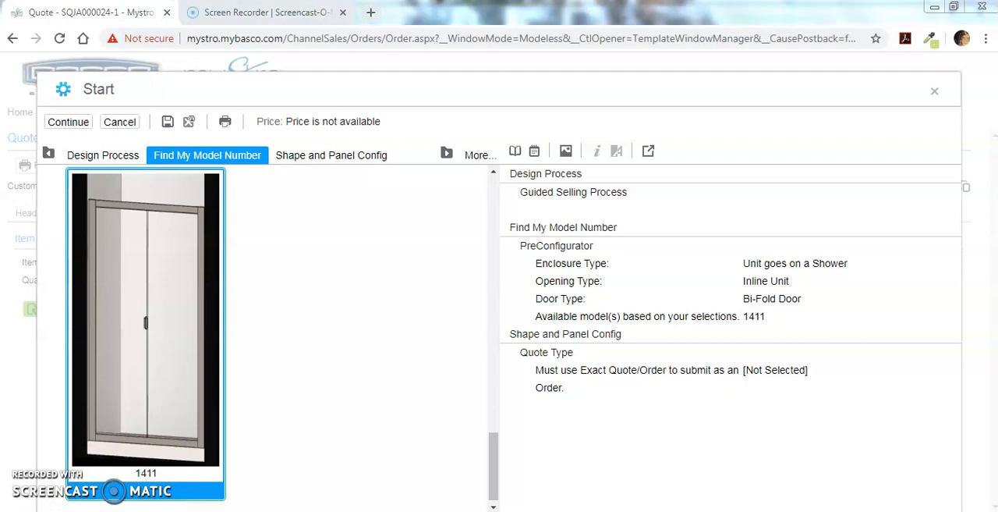
scroll(125, 251, "up", 5)
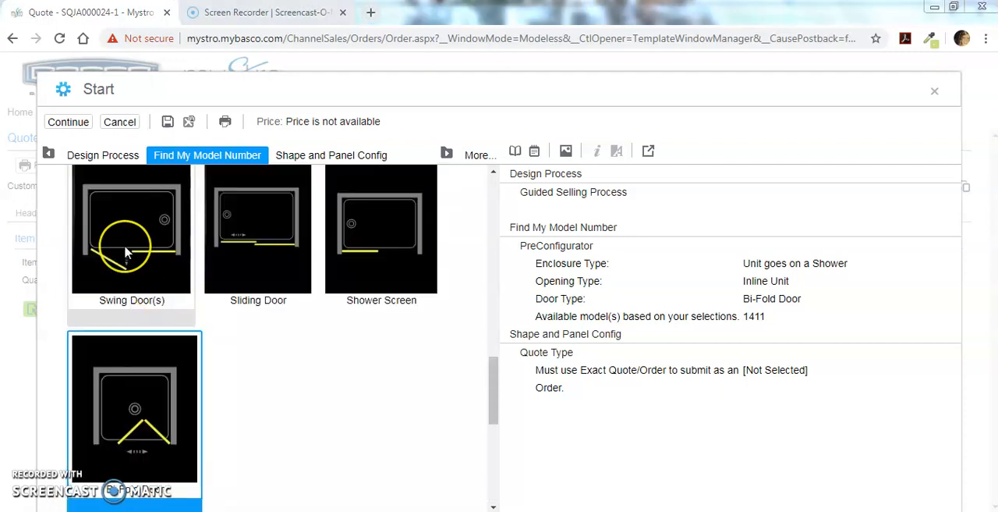
left_click(125, 251)
left_click(341, 289)
scroll(343, 293, "down", 2)
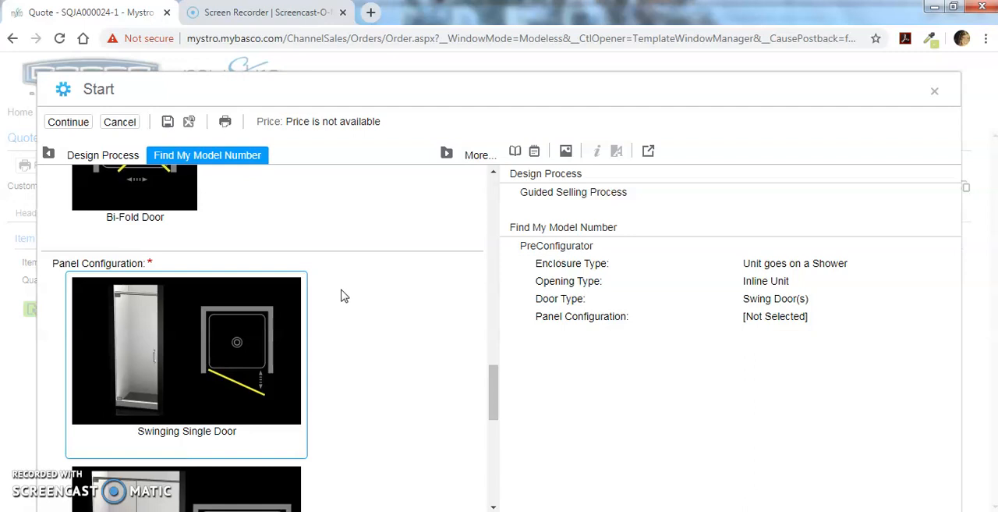
scroll(406, 357, "down", 4)
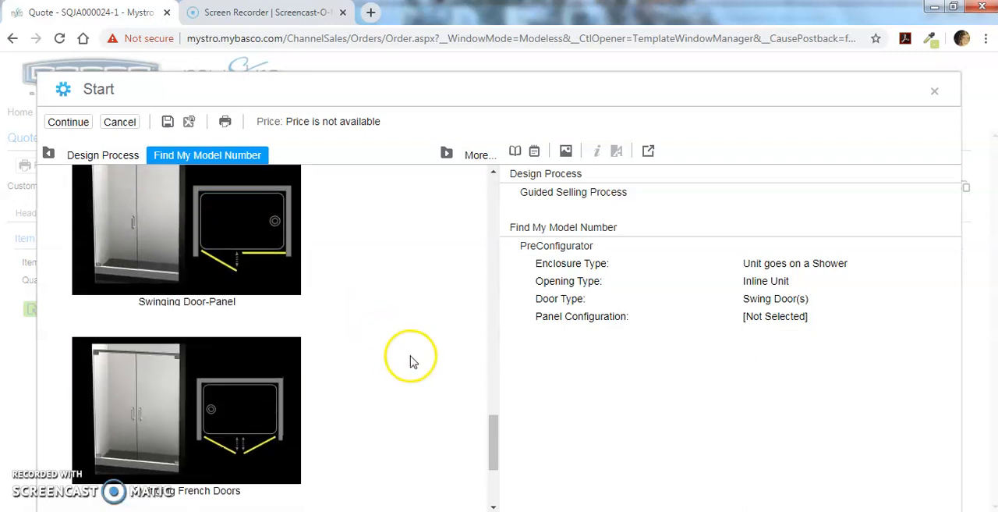
left_click(179, 252)
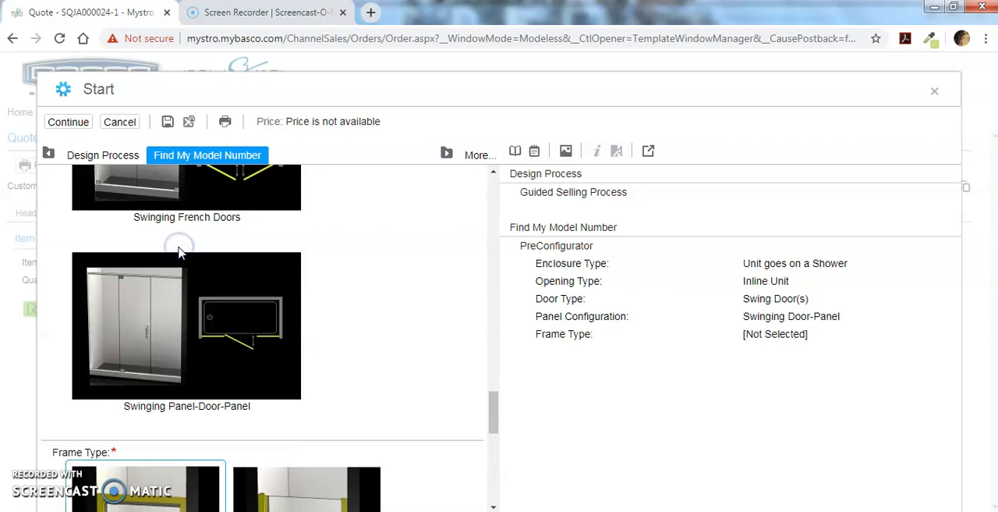
Set the frame type to Frameless and the style to Celesta for the swinging door-panel unit.
scroll(330, 312, "down", 5)
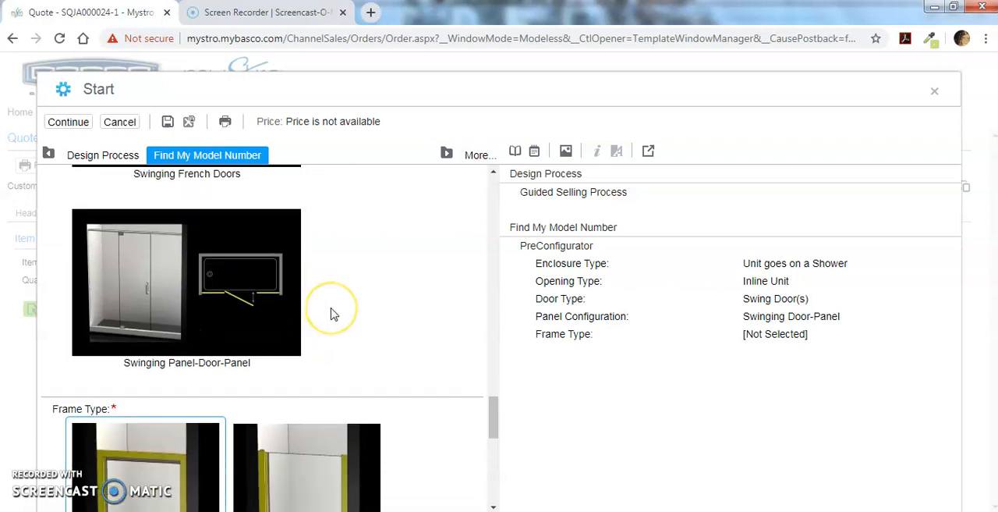
left_click(156, 347)
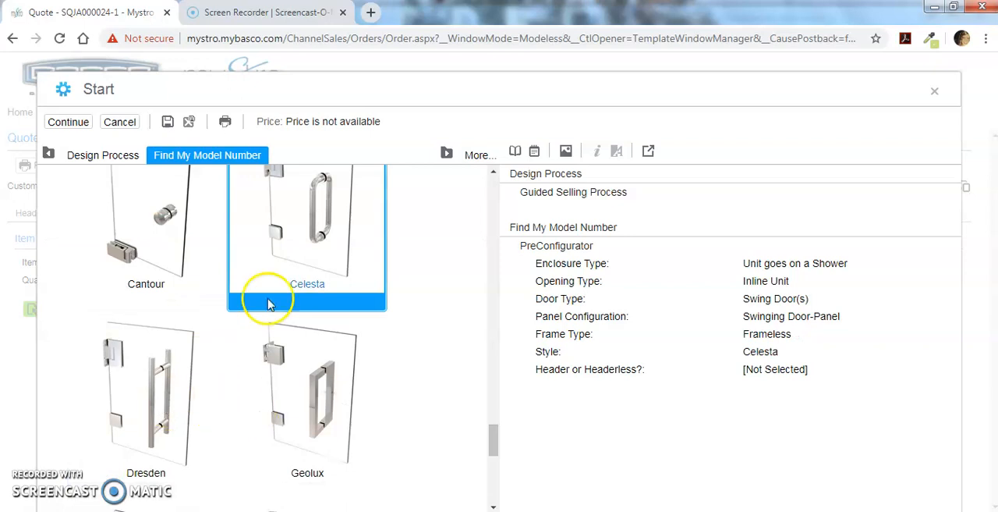
scroll(290, 241, "up", 3)
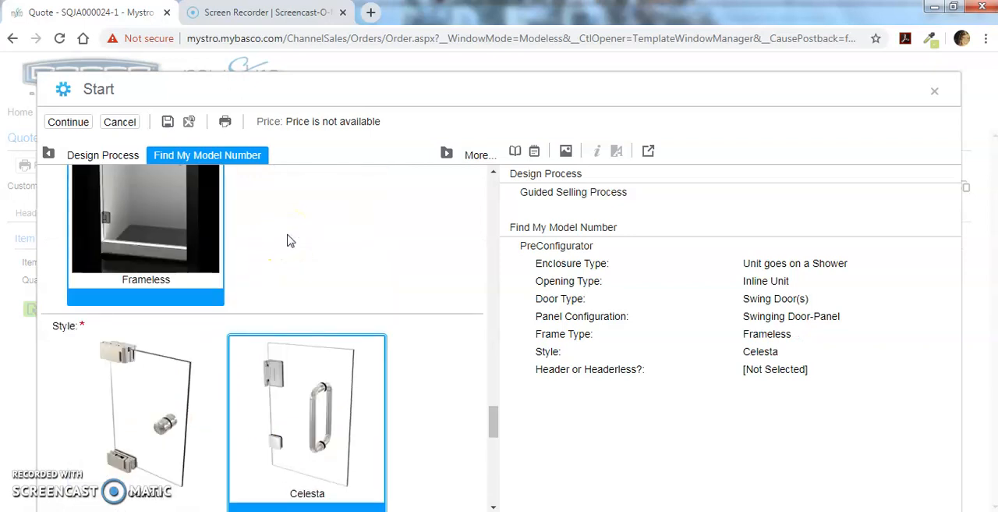
Choose Without Header for the Celesta swinging door-panel unit.
scroll(424, 315, "down", 4)
scroll(424, 315, "down", 5)
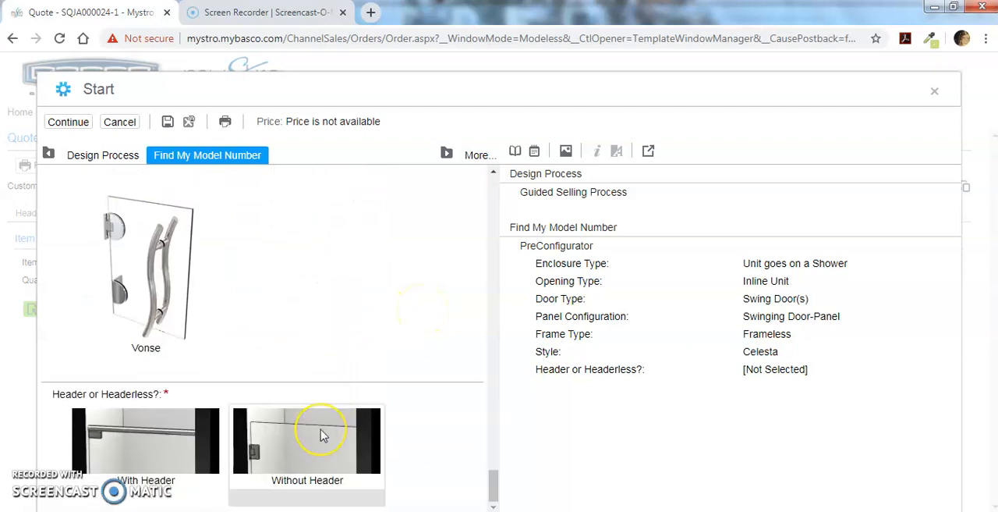
left_click(320, 435)
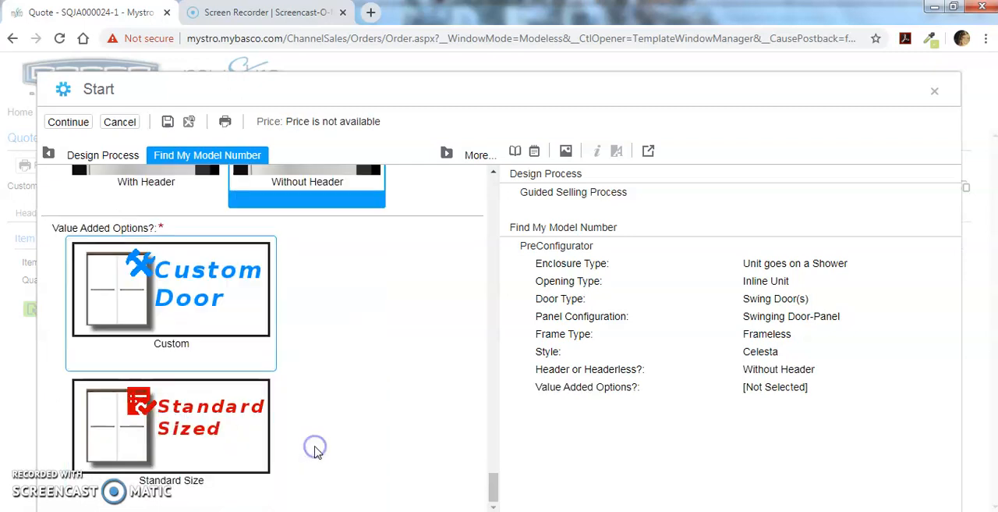
left_click(315, 370)
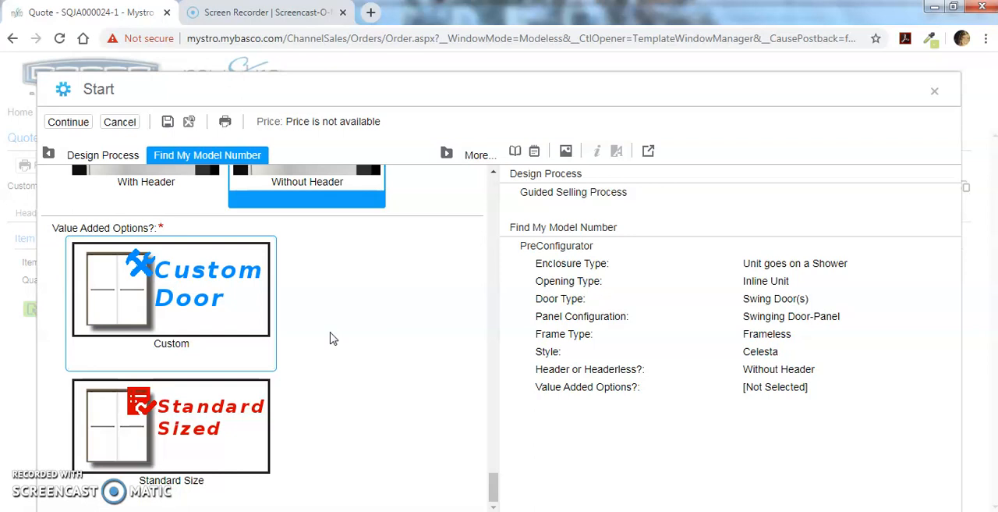
Choose the Custom value-added option, select model CELN-935, and continue to the shape and panel configuration.
left_click(203, 302)
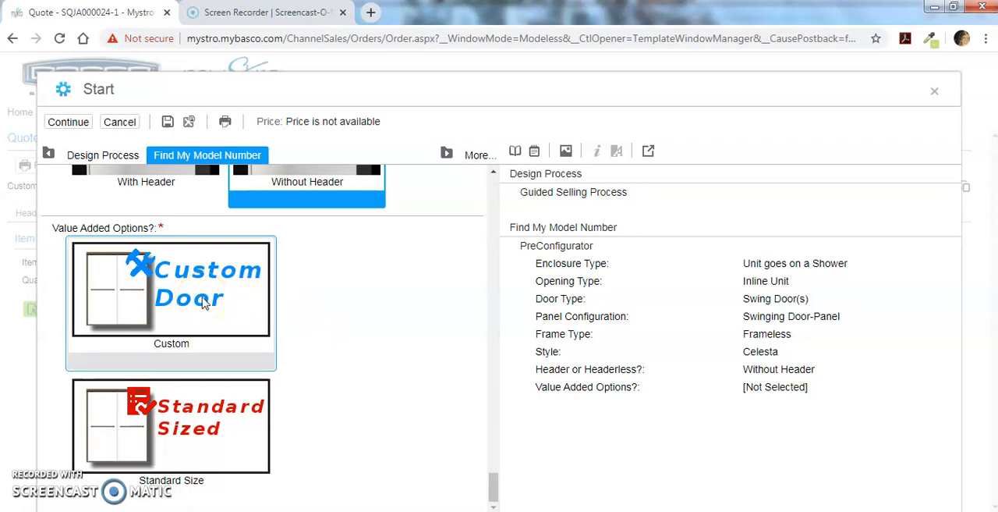
left_click(189, 370)
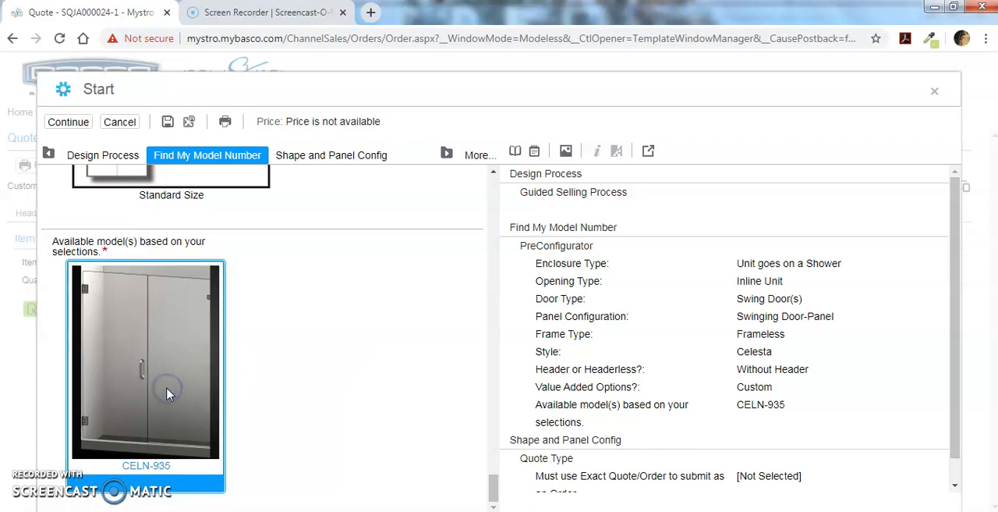
left_click(74, 132)
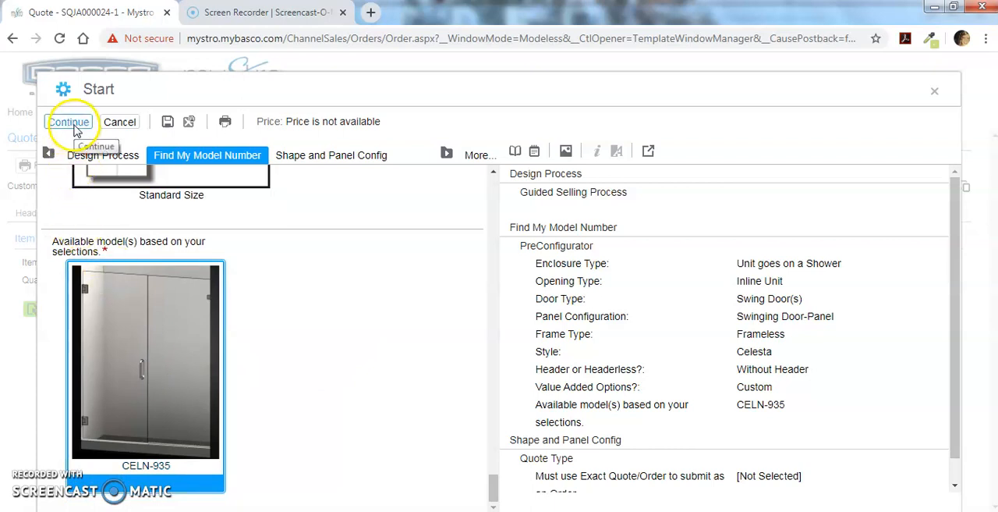
left_click(76, 128)
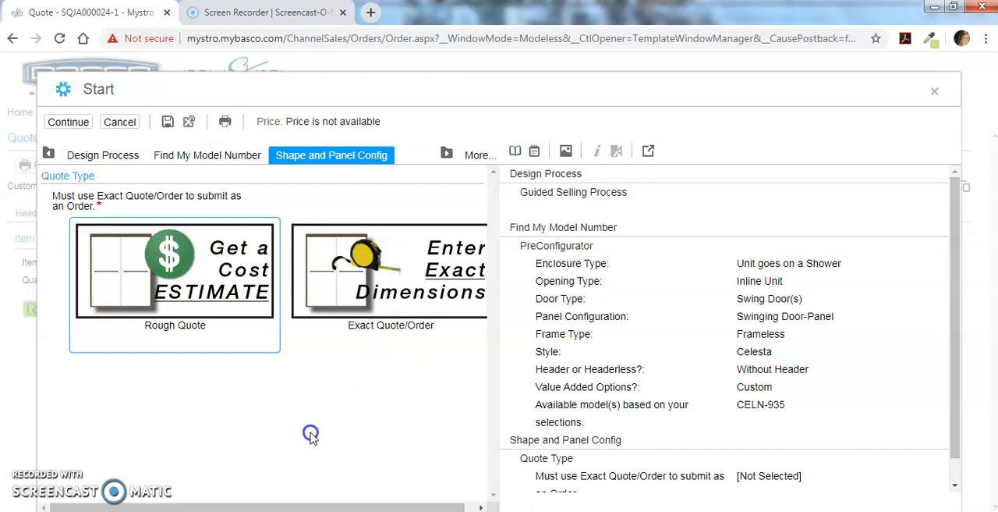
Set the quote type to Exact Quote/Order and choose the entry side shape with a single-step buttress on the right.
left_click(392, 323)
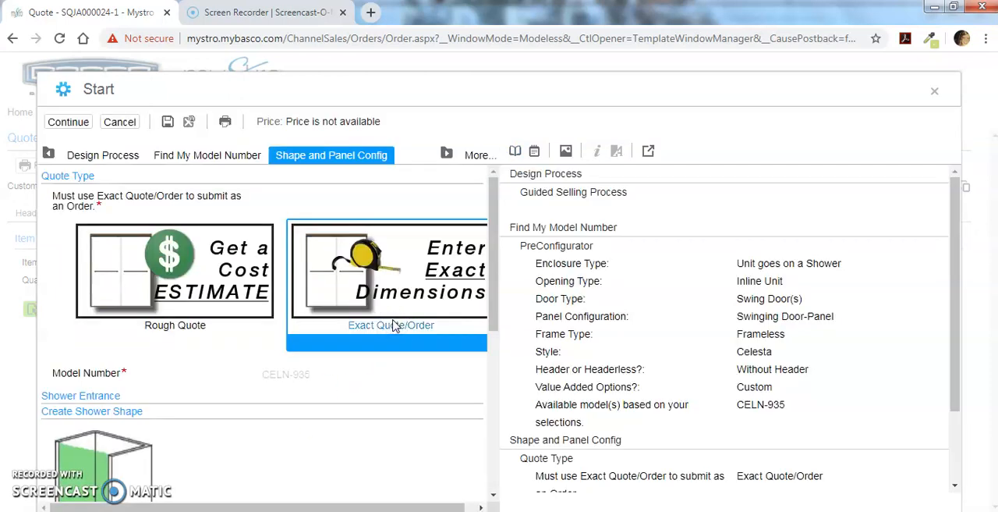
scroll(392, 326, "down", 2)
scroll(393, 326, "down", 3)
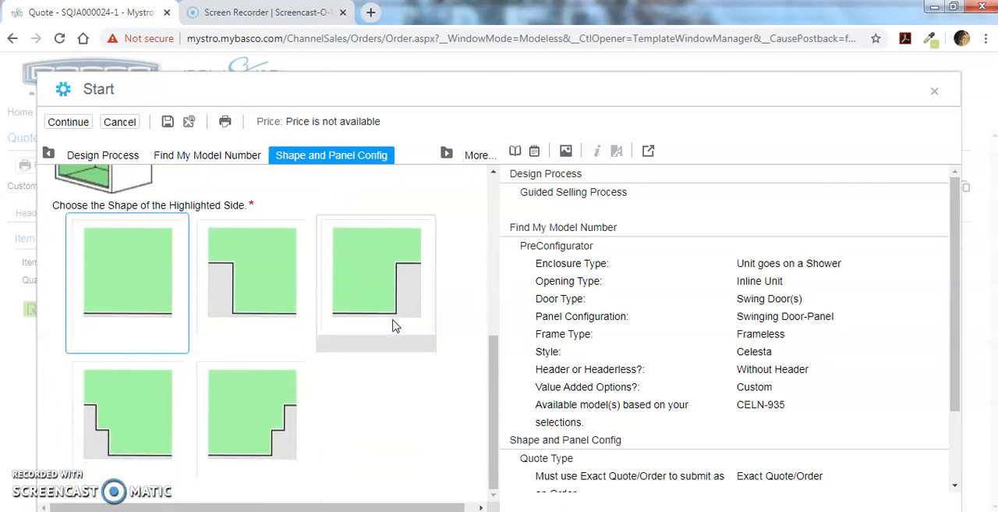
scroll(392, 326, "up", 1)
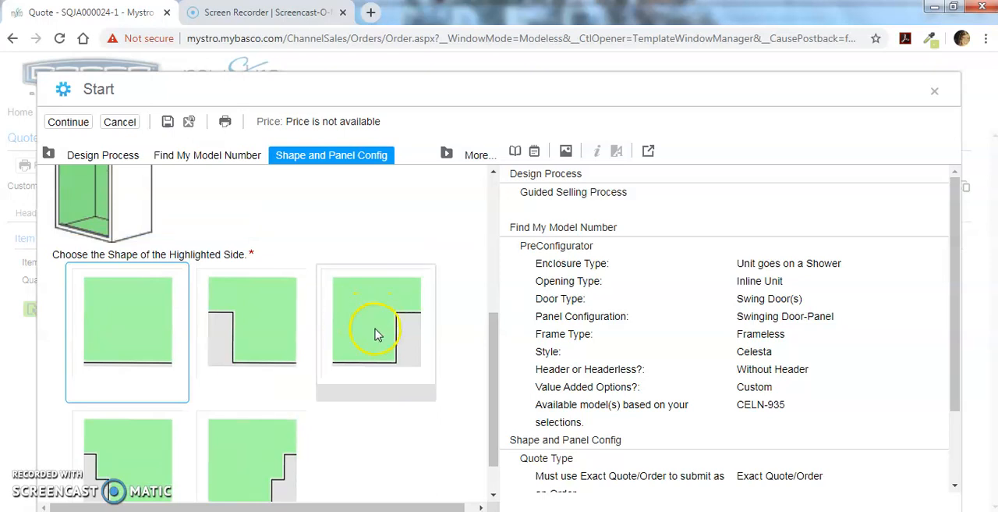
left_click(375, 333)
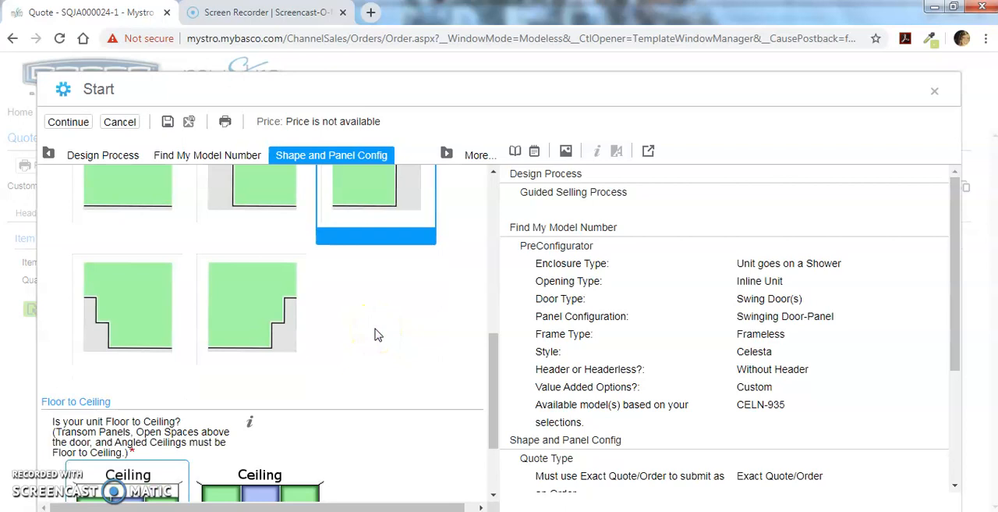
Answer No to Floor to Ceiling, choose the entry panel configuration with the notched panel beside the door, and continue to the dimensions.
scroll(375, 333, "down", 1)
scroll(375, 334, "down", 1)
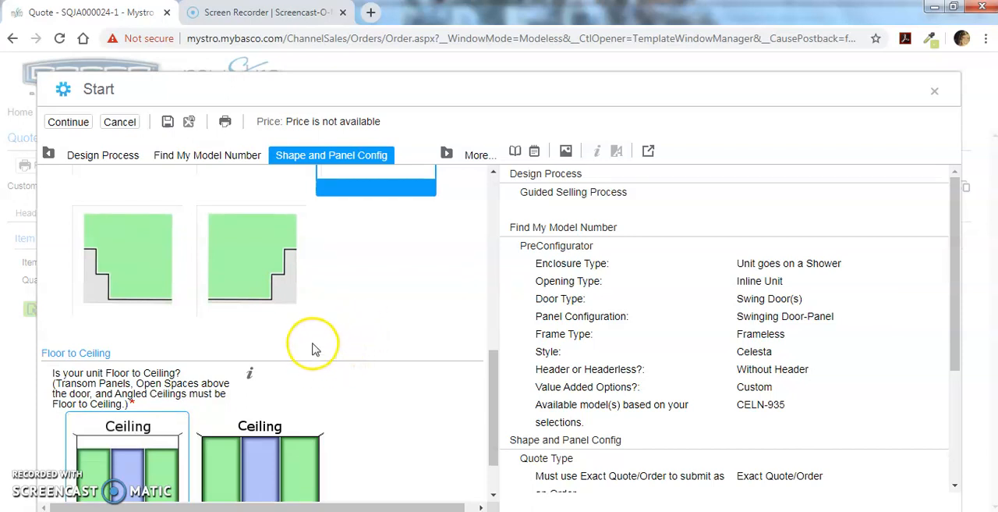
scroll(321, 345, "down", 3)
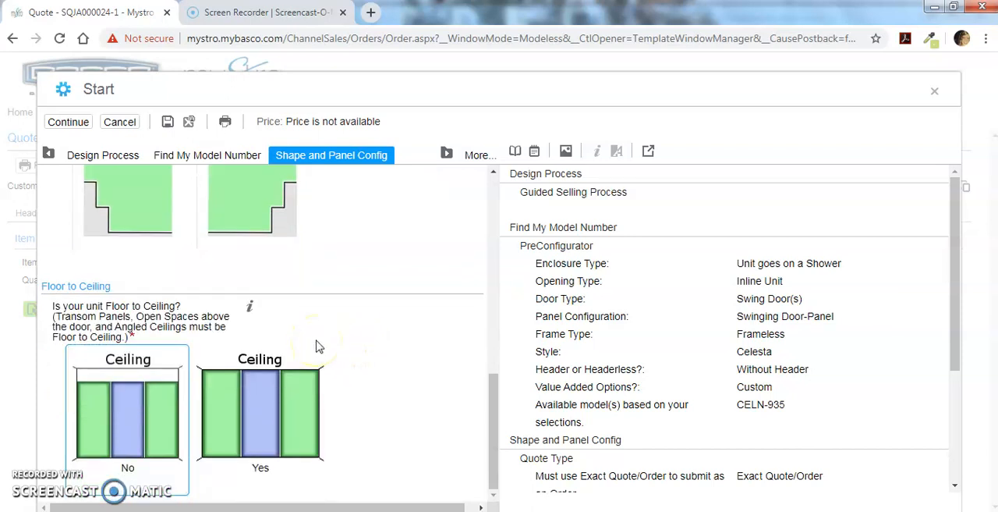
left_click(144, 416)
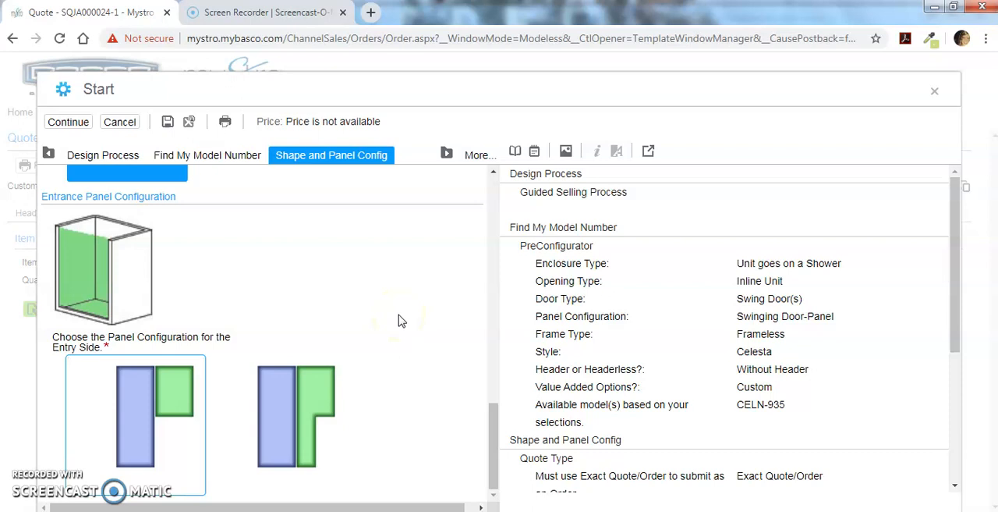
left_click(304, 411)
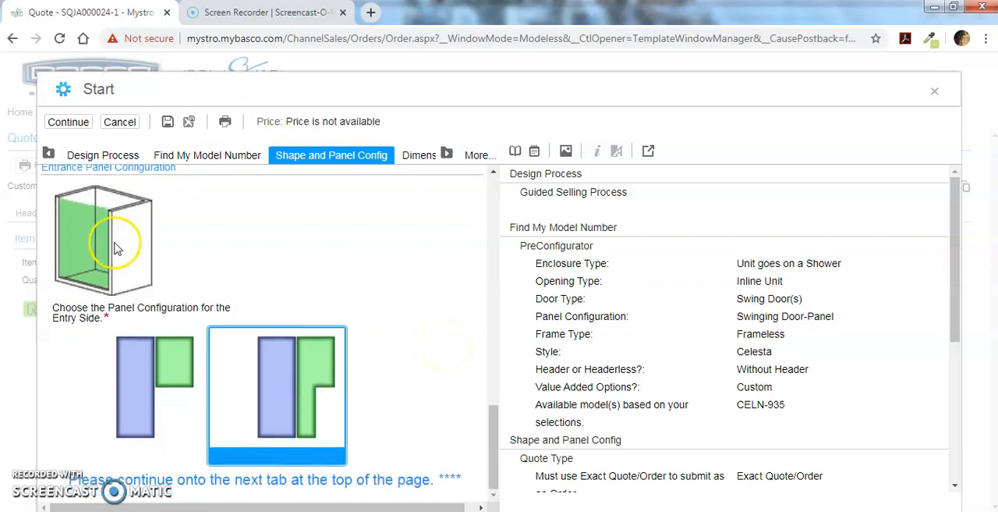
left_click(69, 120)
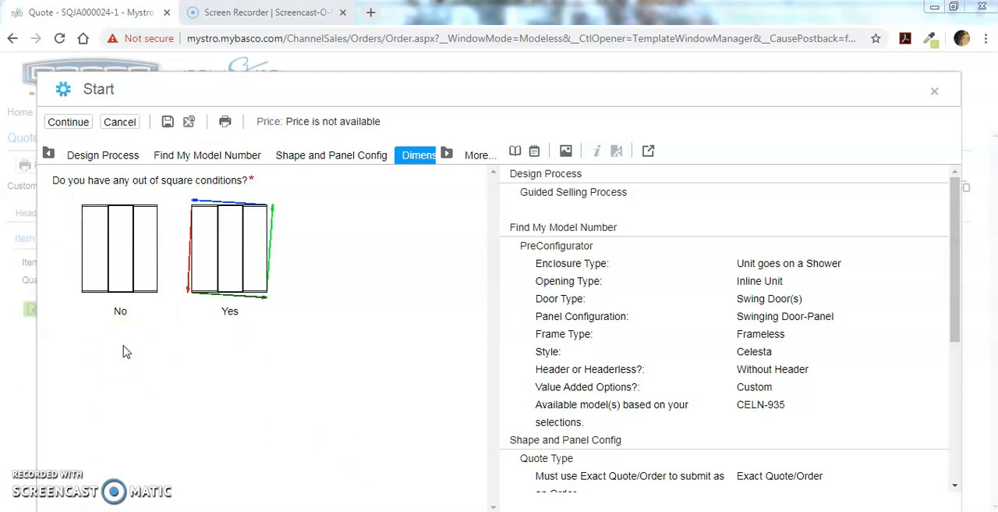
Answer No to out of square conditions and set the threshold centerline dimension to 42 1/8.
left_click(125, 264)
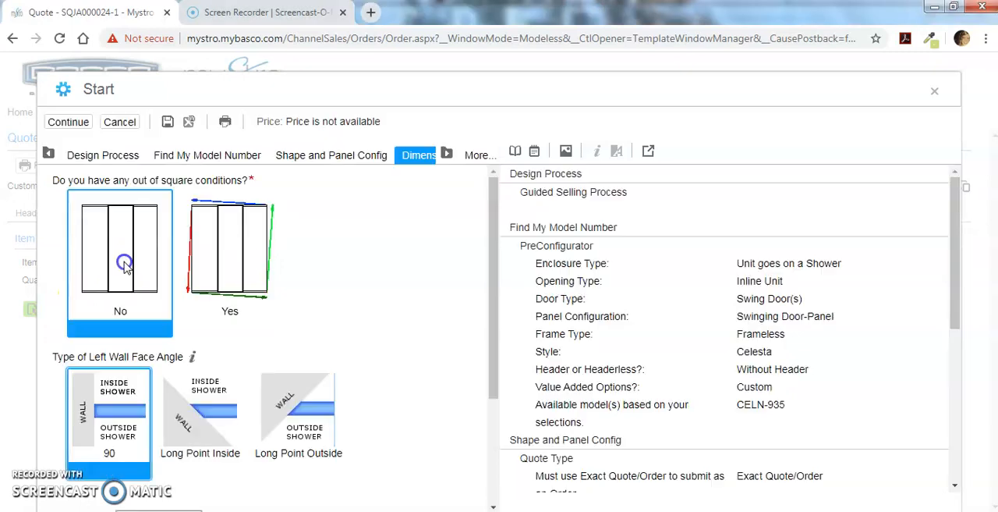
scroll(263, 366, "down", 3)
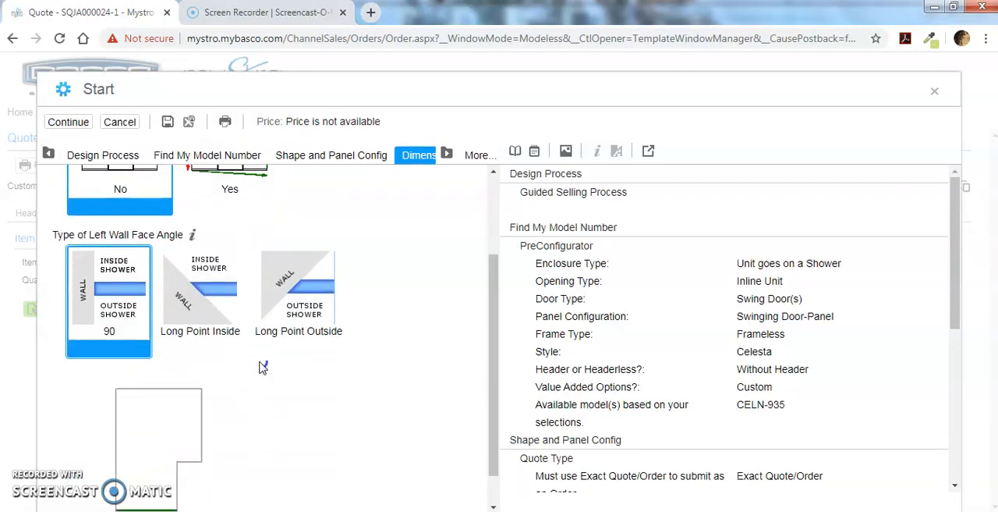
scroll(263, 366, "down", 1)
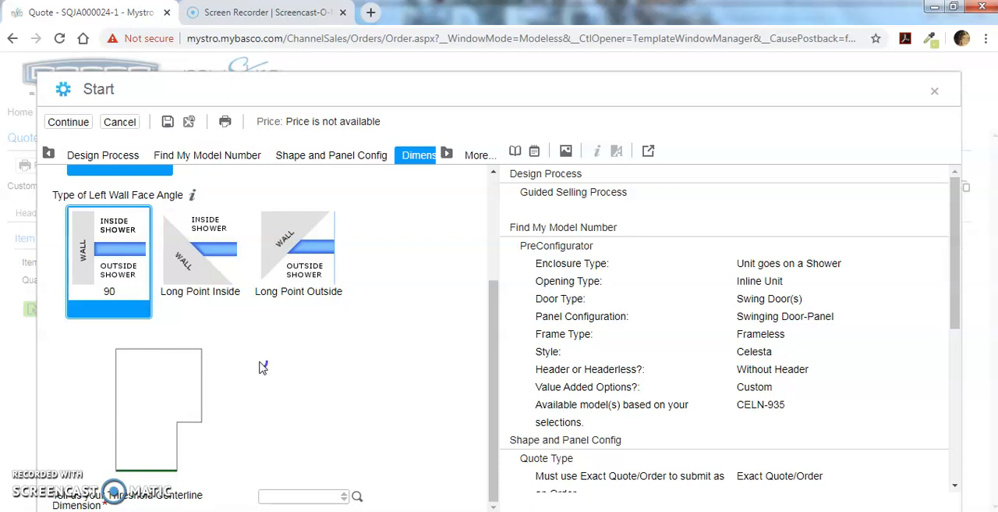
left_click(286, 494)
type("42")
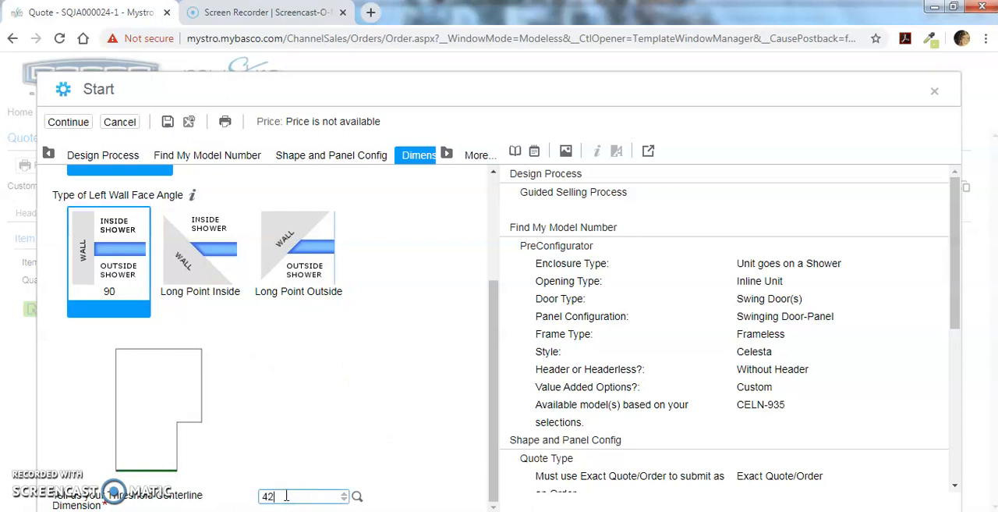
type(" 1/8")
key("Tab")
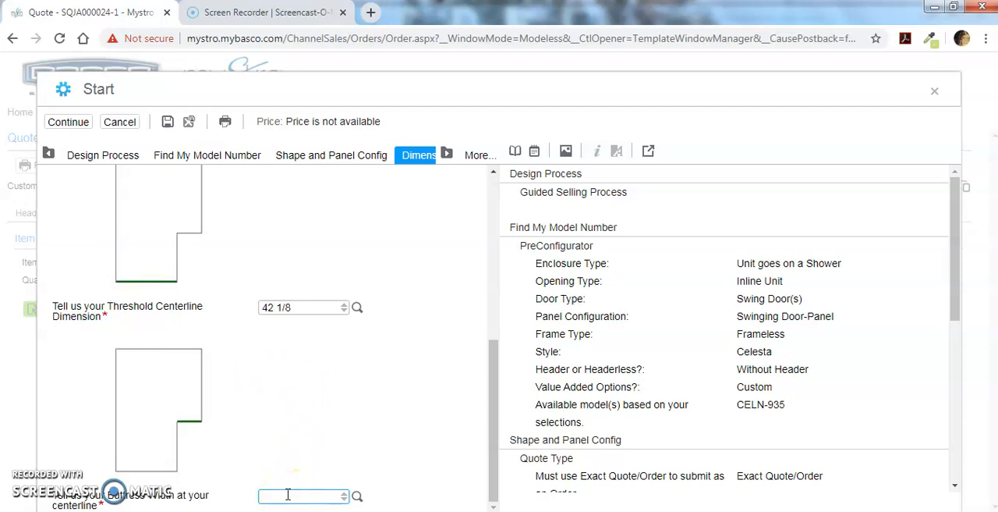
Set the buttress width at the centerline to 22 1/4 and the buttress height to 16.
type("22 1/8")
key("Tab")
left_click(378, 415)
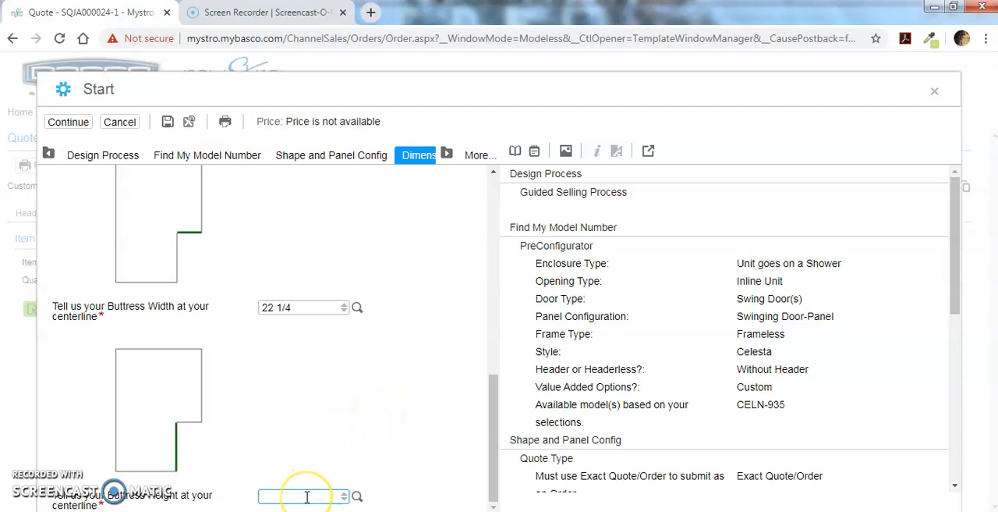
type("16")
key("Tab")
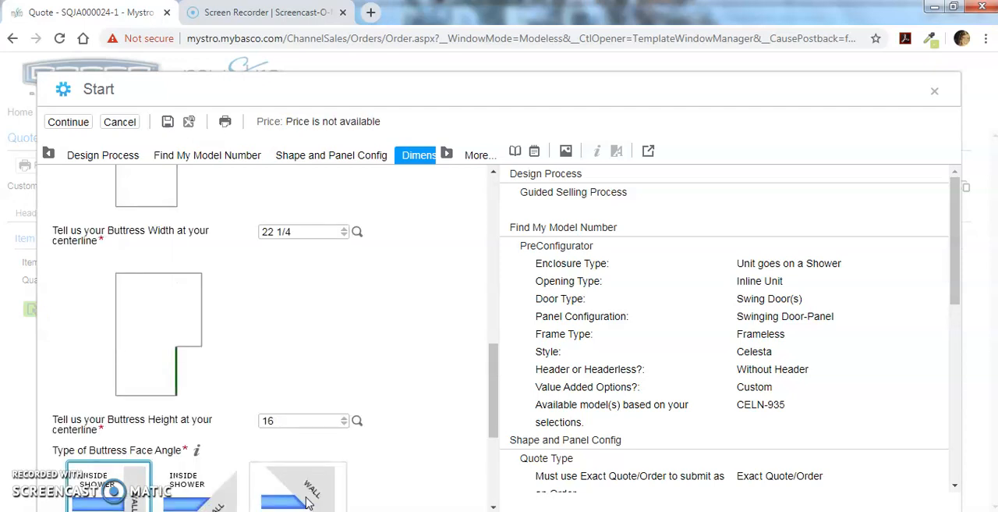
Choose 90 as the buttress face angle.
scroll(308, 503, "down", 1)
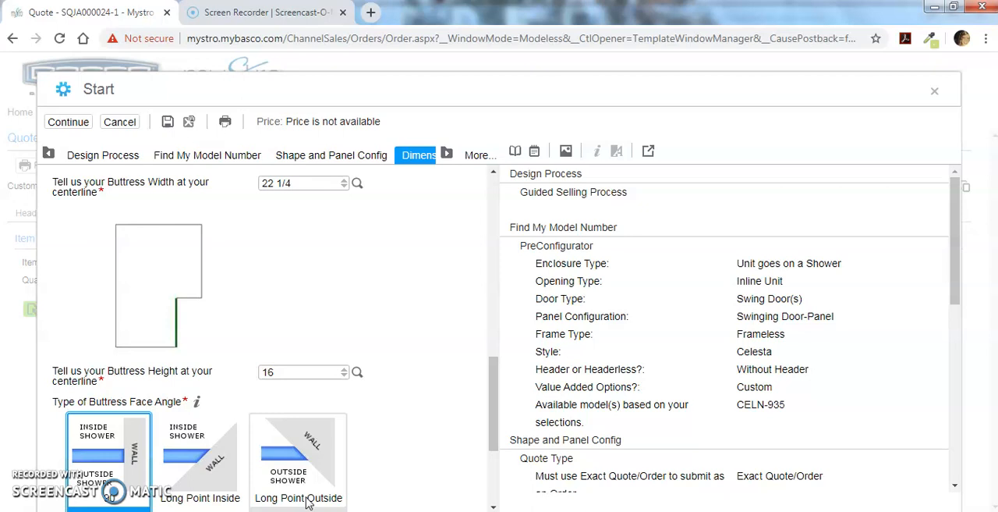
left_click(80, 424)
left_click(369, 471)
scroll(372, 473, "down", 3)
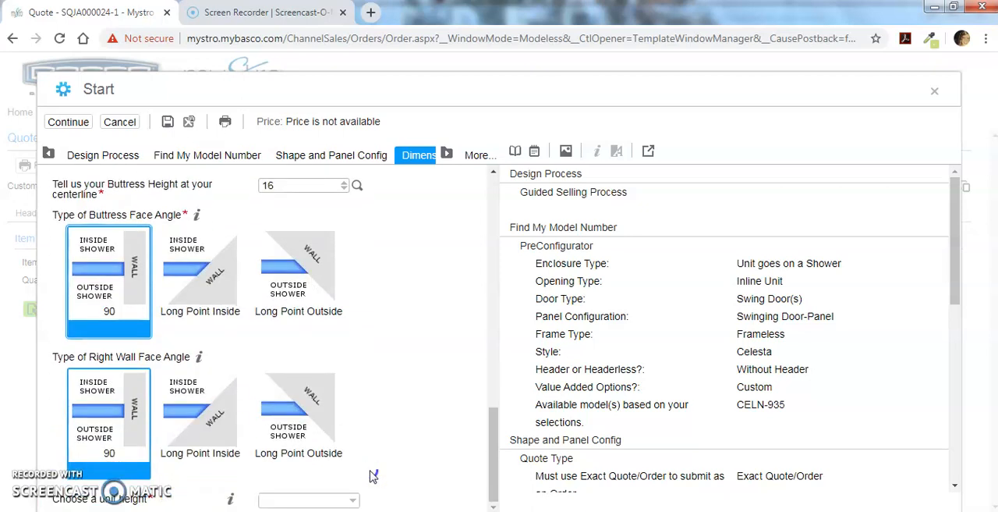
Set the unit height to 76", choose Yes for displaying reference dimensions, and continue to the unit attributes.
left_click(248, 425)
left_click(313, 439)
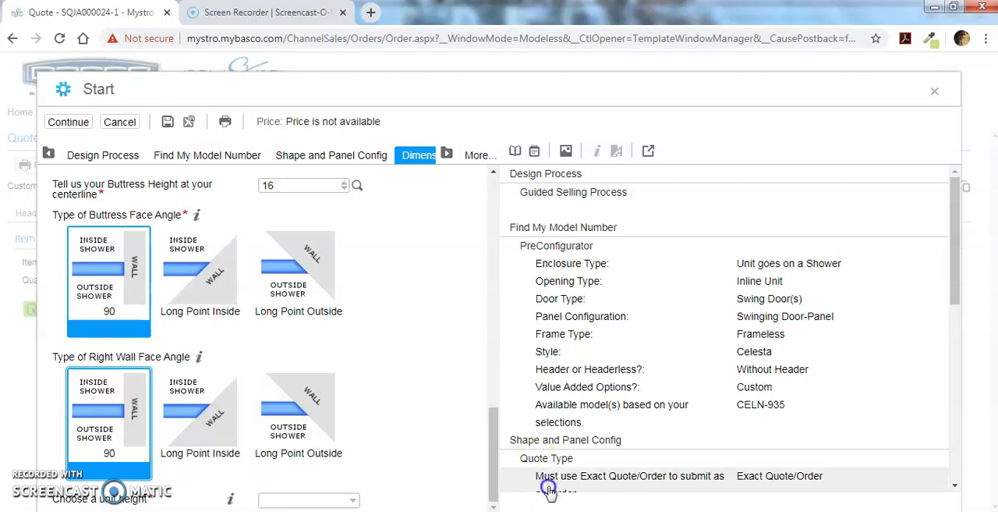
left_click(344, 500)
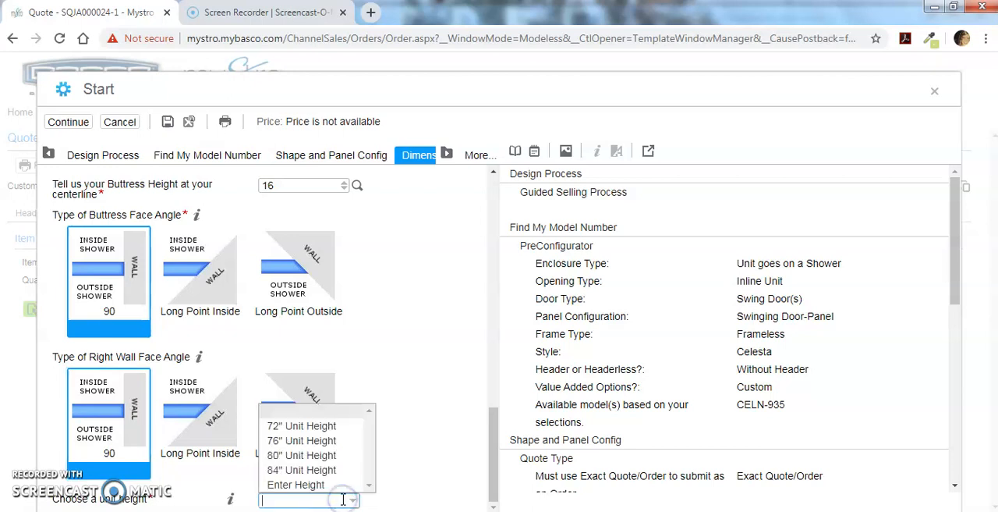
left_click(312, 443)
scroll(450, 404, "down", 2)
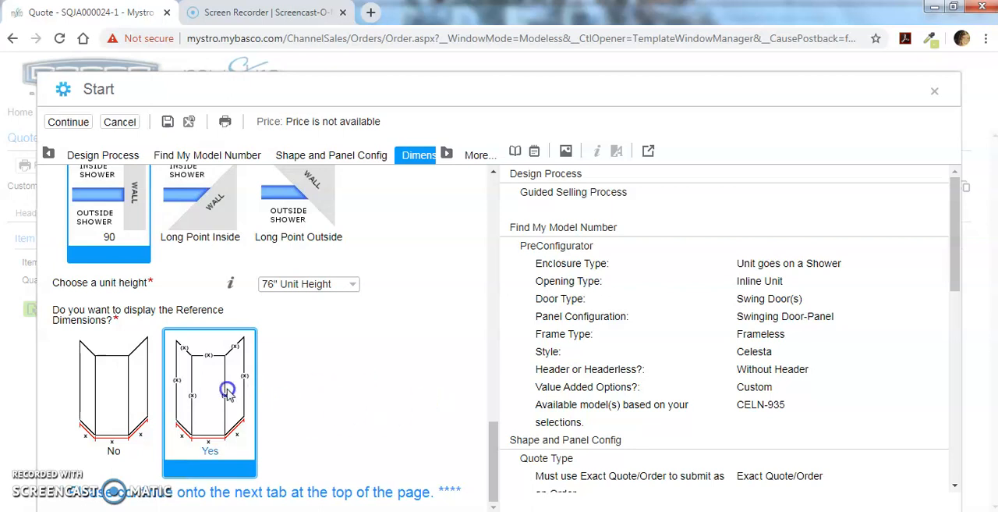
left_click(192, 334)
left_click(72, 124)
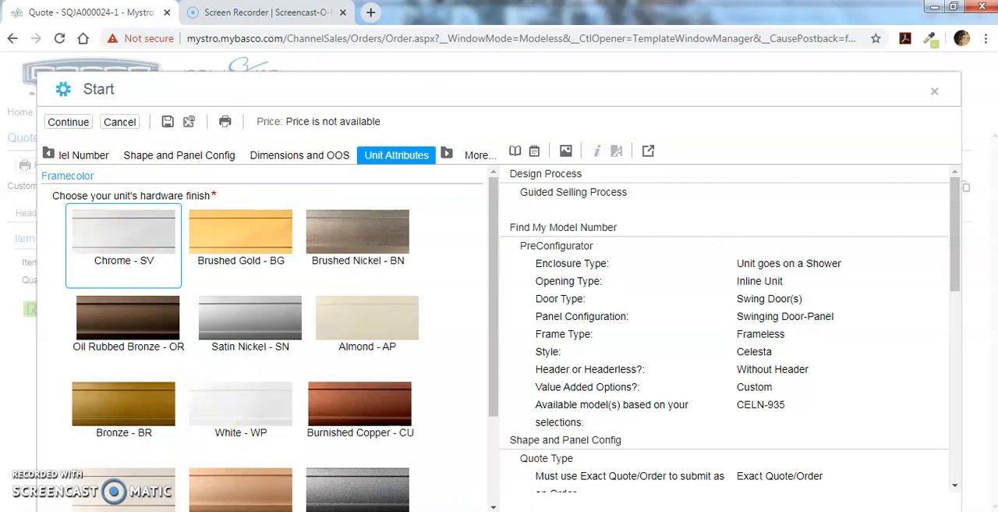
Set the hardware finish to Chrome - SV and the glass pattern to Clear - CL.
left_click(113, 261)
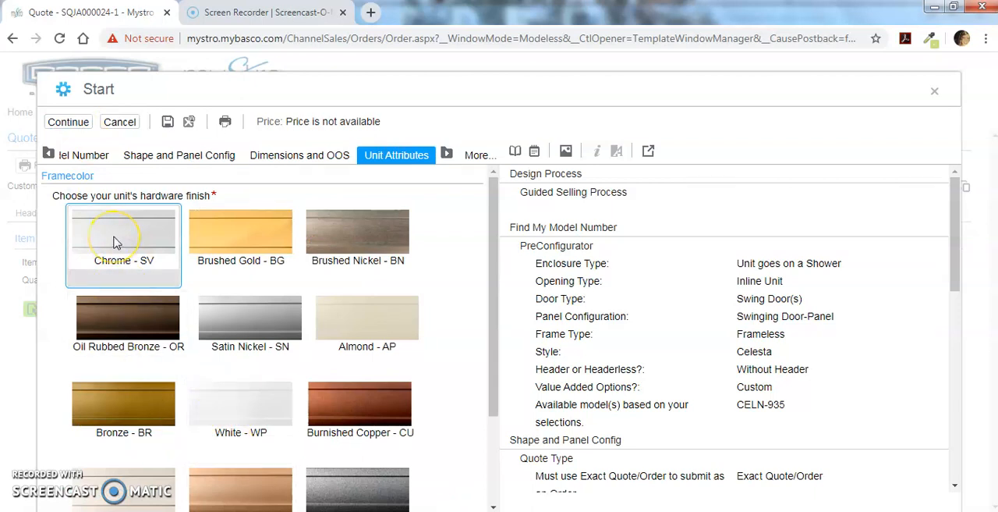
scroll(115, 243, "down", 4)
left_click(260, 283)
scroll(261, 283, "down", 3)
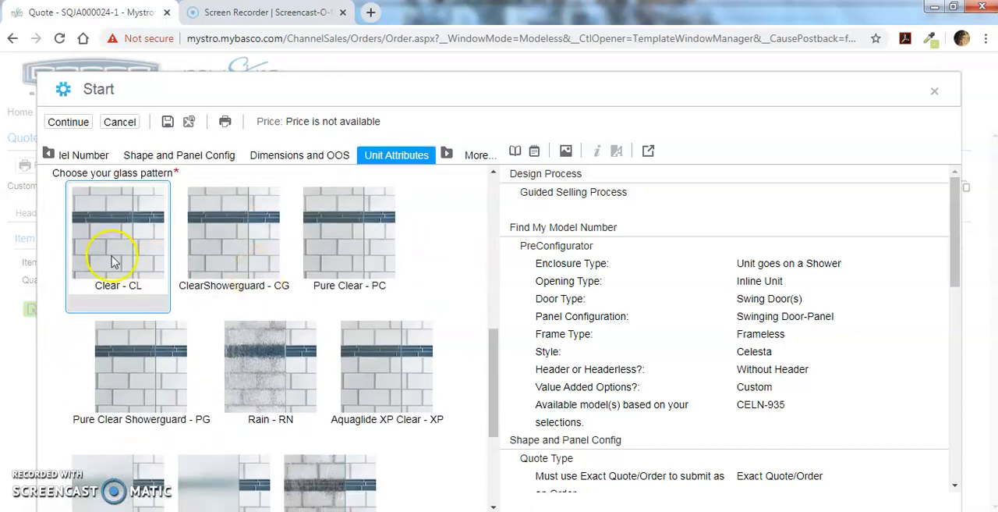
scroll(113, 261, "down", 5)
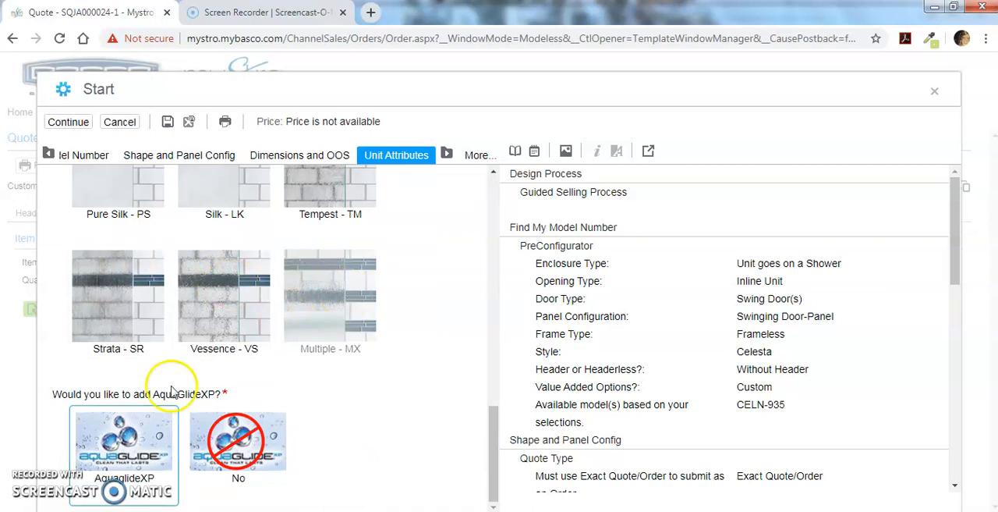
Add AquaglideXP to the glass and set the glass thickness to 3/8".
left_click(129, 442)
scroll(128, 442, "down", 1)
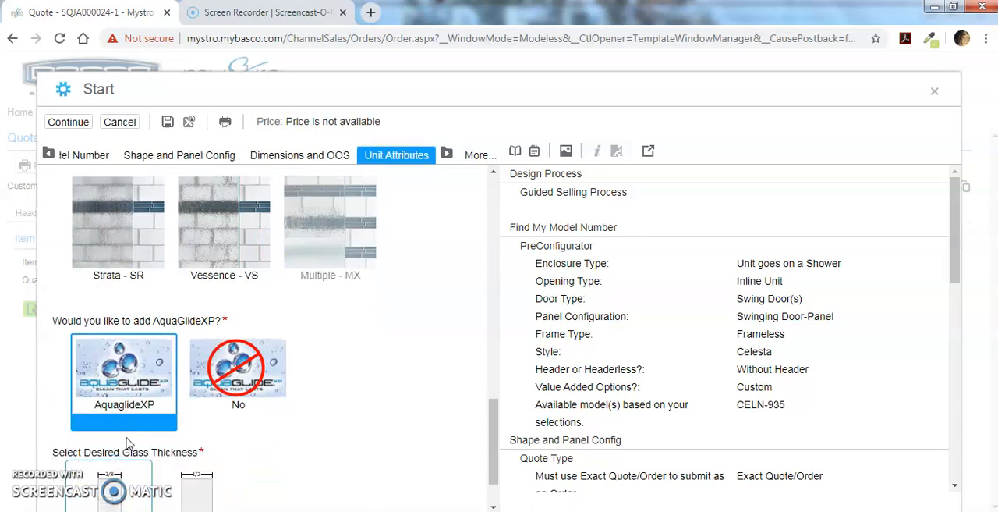
scroll(269, 441, "down", 1)
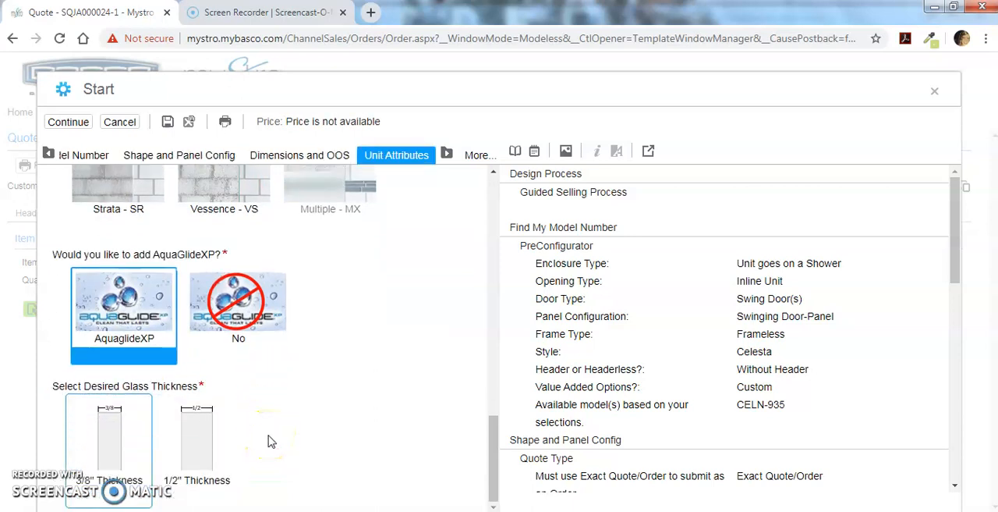
left_click(115, 426)
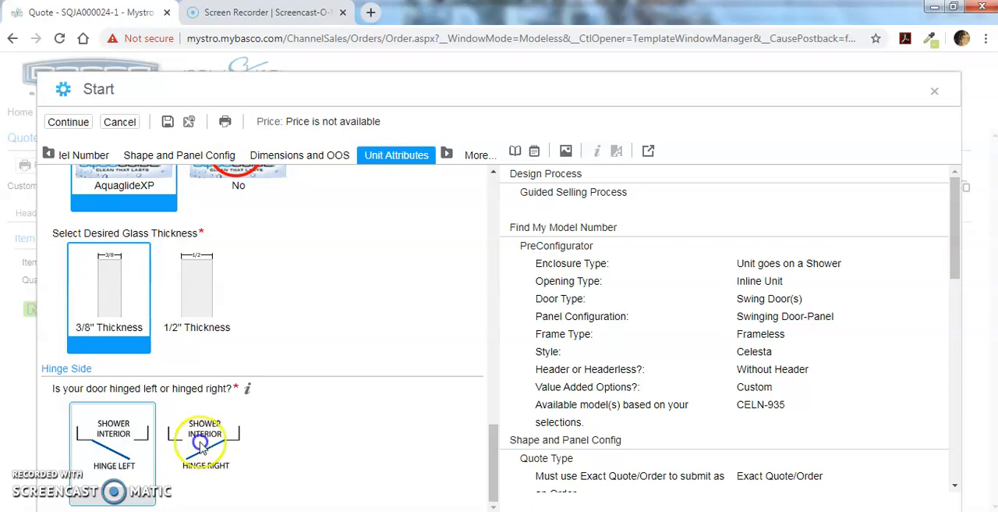
Set the door to hinge left and choose the standard Celesta HG1J-000BS Roda hinge configuration.
left_click(92, 450)
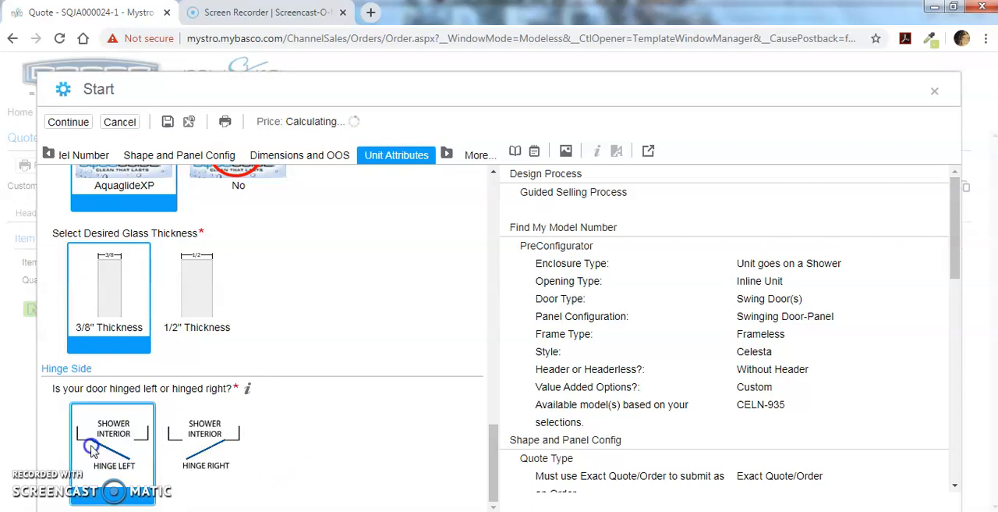
left_click(308, 372)
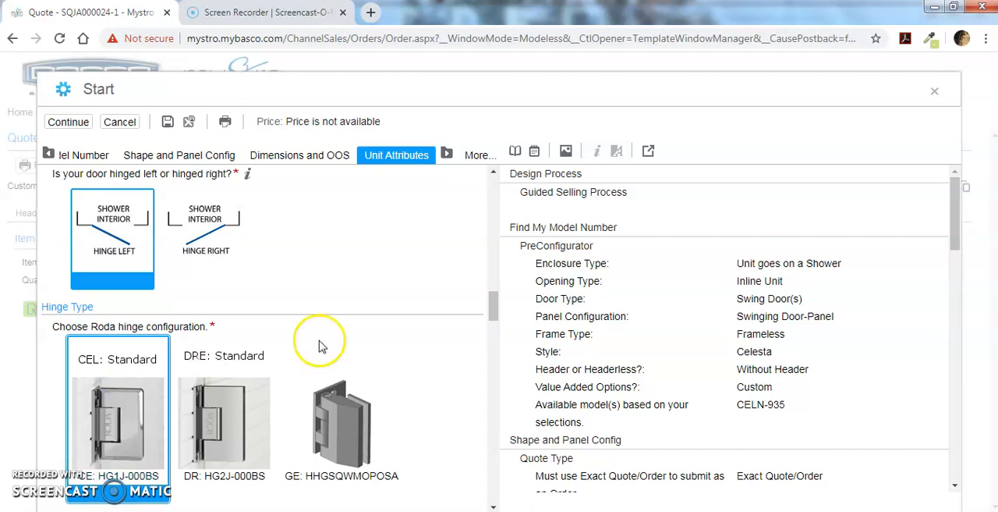
scroll(364, 345, "down", 1)
scroll(363, 345, "down", 10)
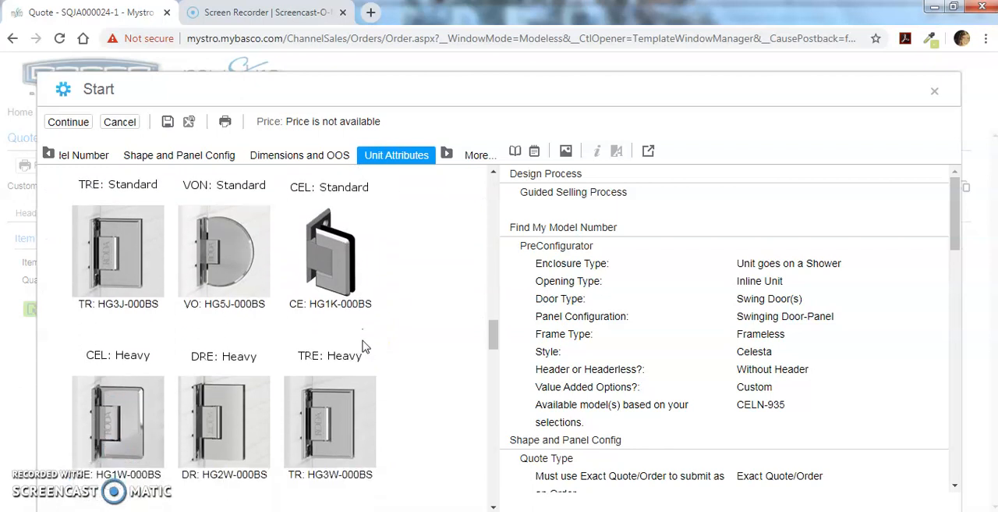
scroll(363, 345, "down", 5)
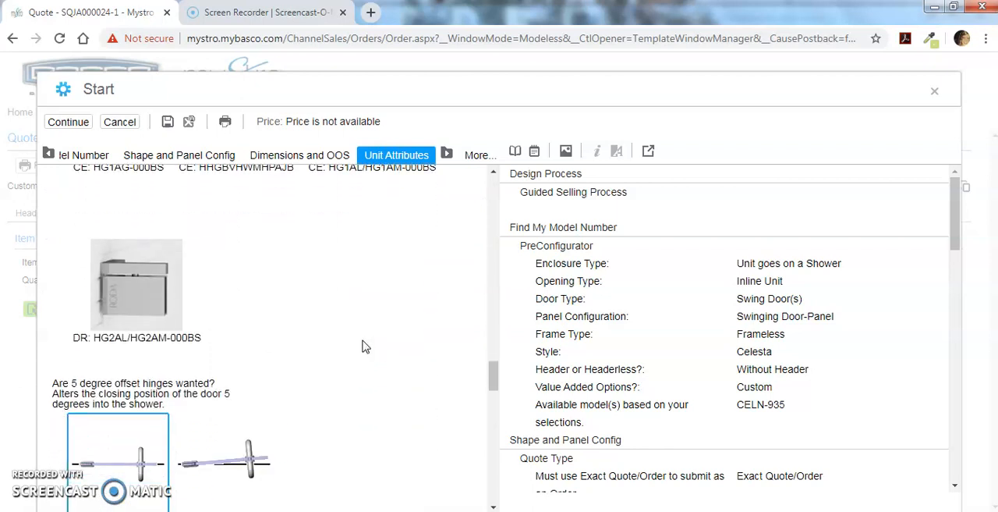
Choose No for the 1/2 moon dam requirement of the unit.
scroll(364, 345, "down", 3)
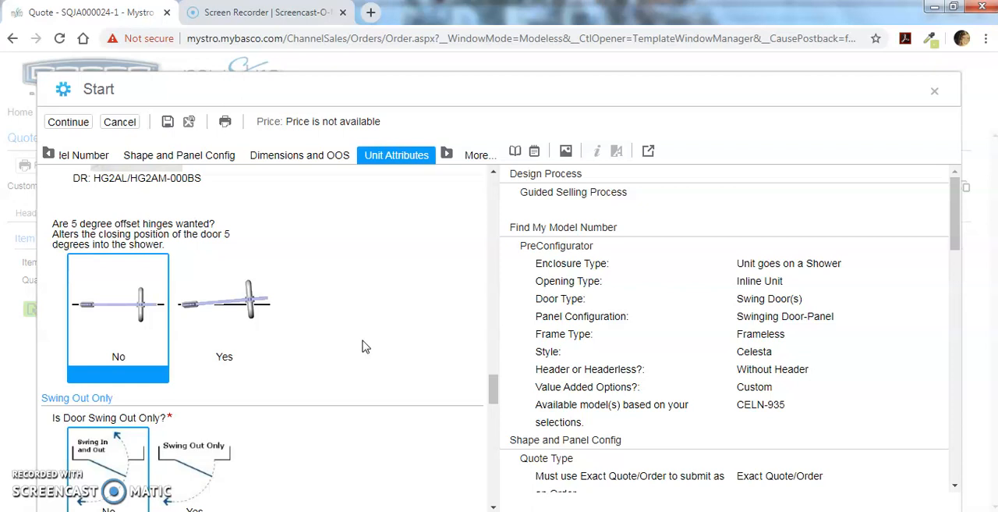
scroll(364, 345, "down", 1)
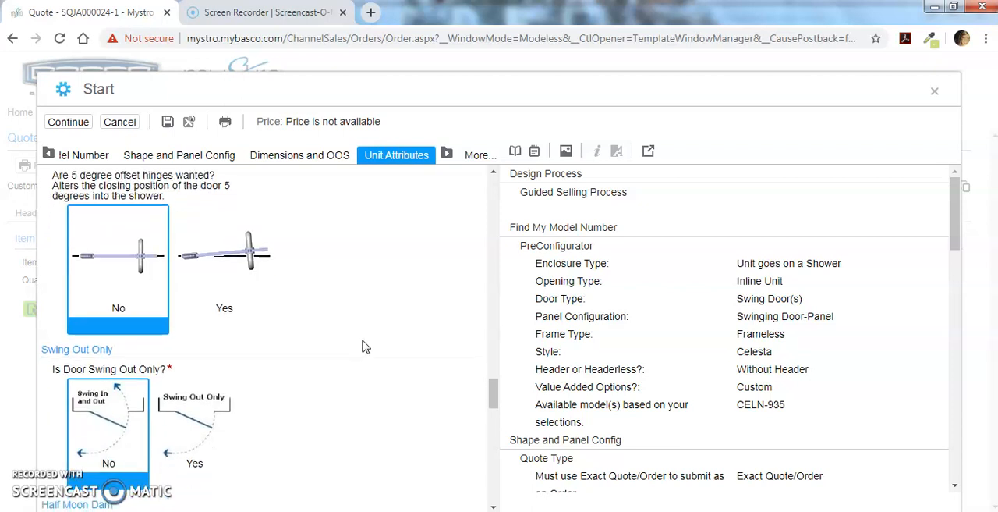
scroll(364, 345, "down", 1)
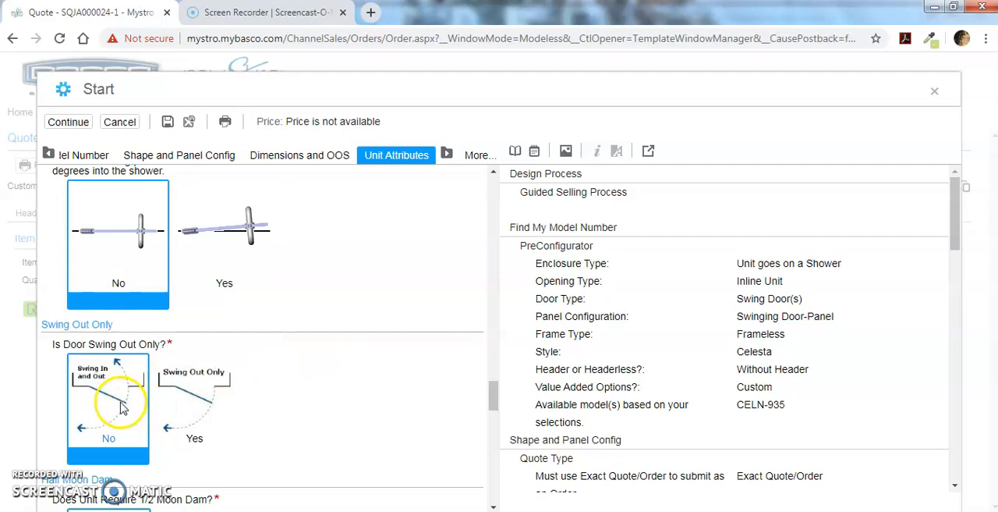
scroll(340, 410, "down", 1)
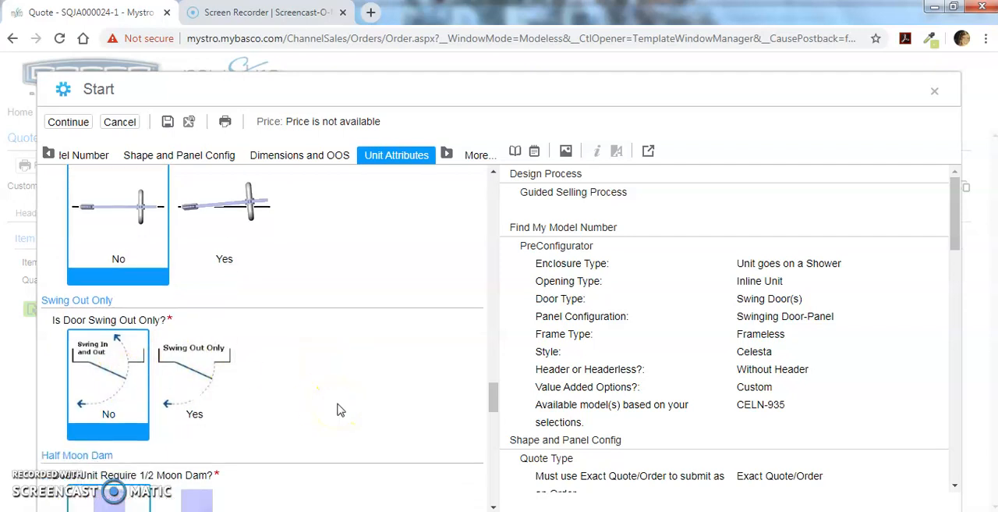
scroll(340, 410, "down", 1)
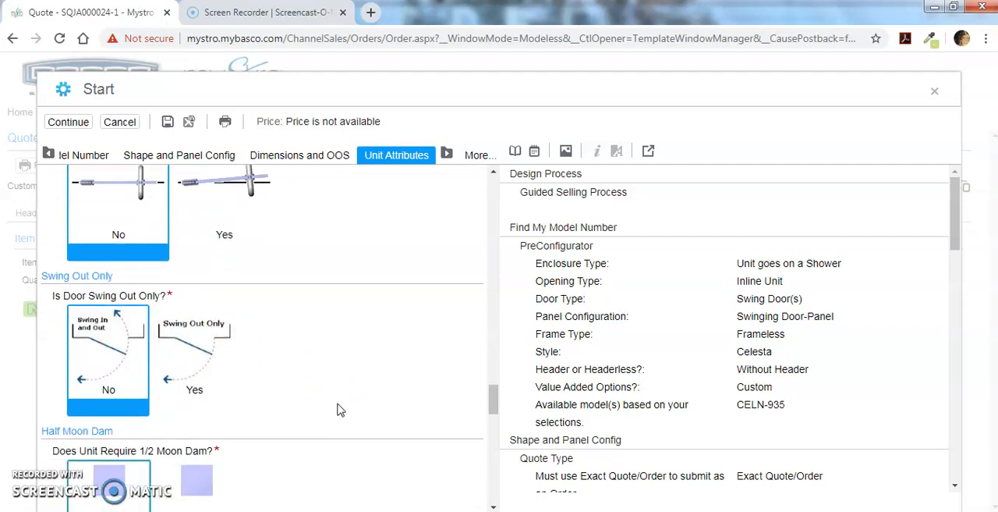
scroll(339, 409, "down", 2)
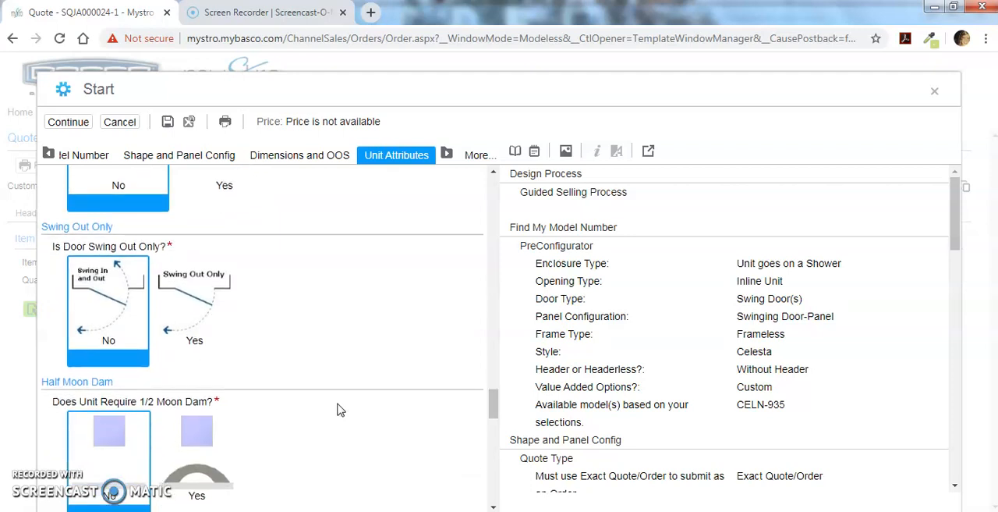
scroll(339, 409, "down", 7)
left_click(91, 307)
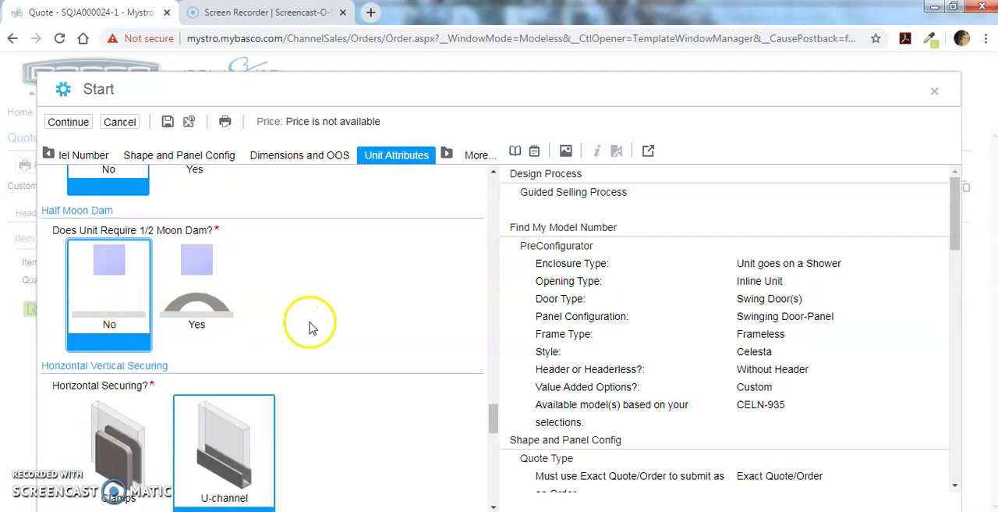
Set both the horizontal securing and the vertical securing of the panel to Clamps.
scroll(371, 351, "down", 2)
scroll(371, 352, "down", 1)
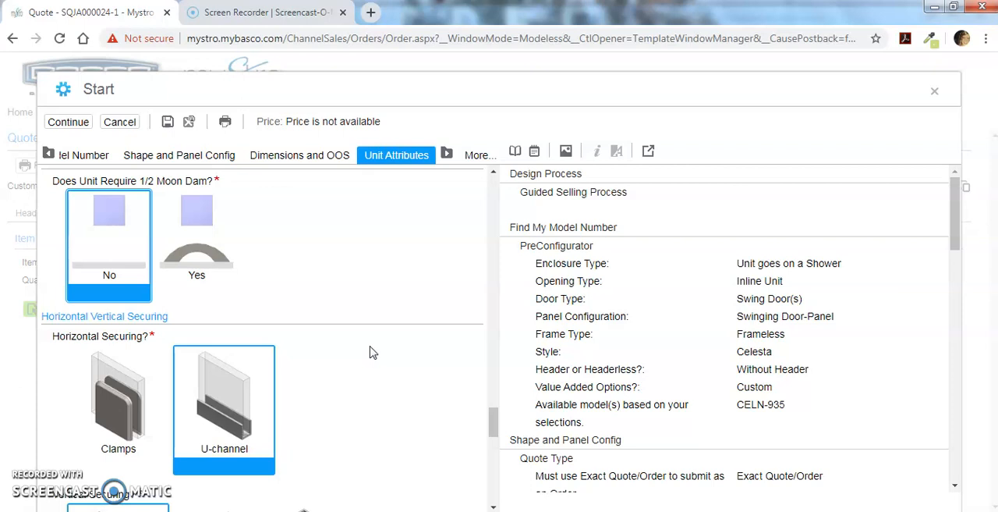
left_click(121, 382)
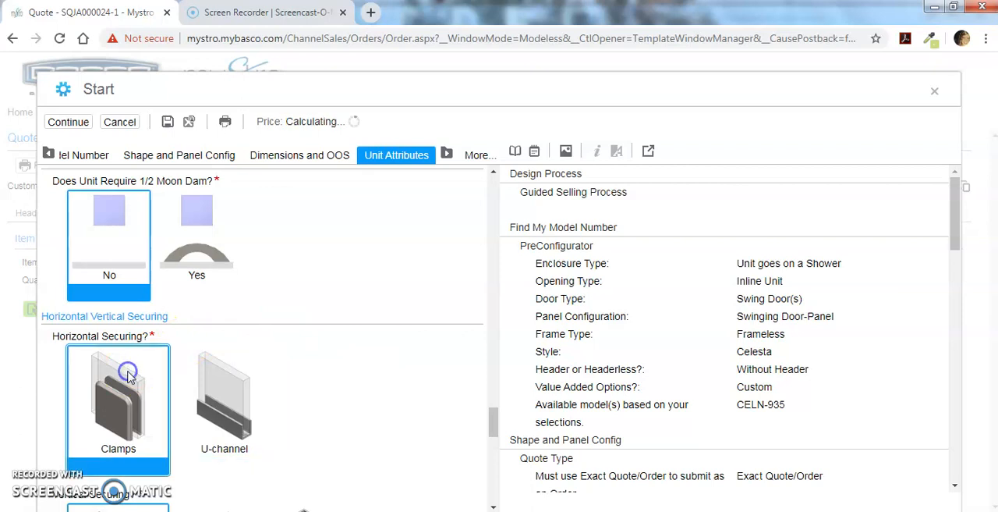
scroll(305, 354, "down", 1)
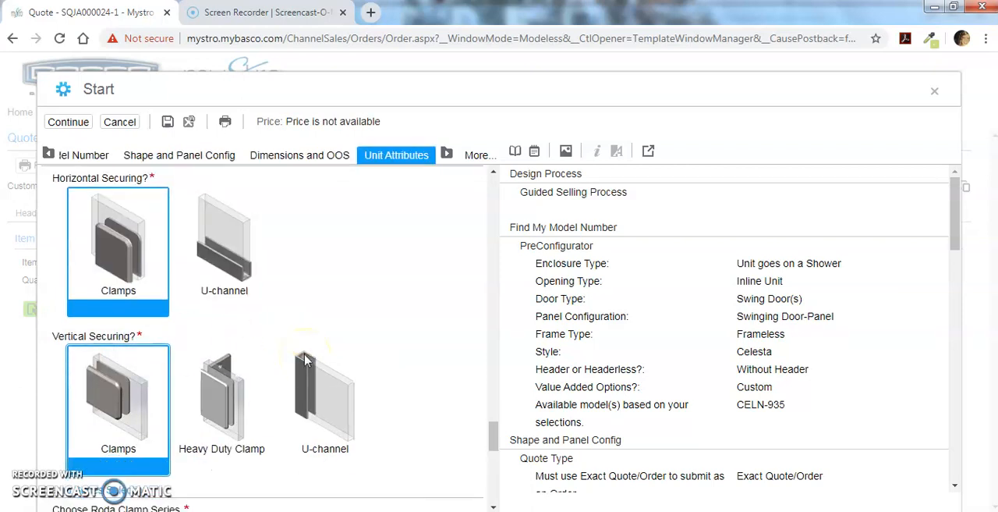
scroll(305, 361, "down", 1)
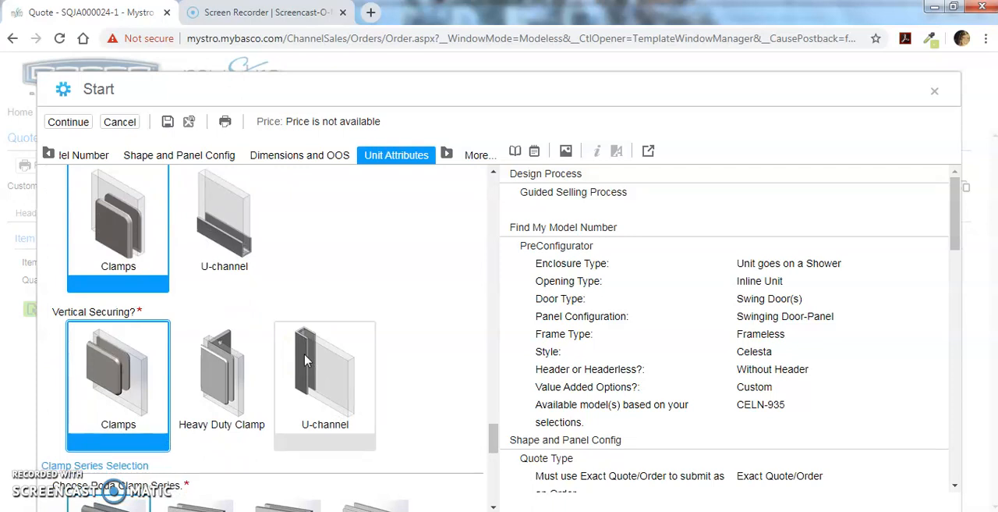
Choose a custom door width, set it to 29 1/2, and finish the door configuration.
scroll(366, 296, "down", 2)
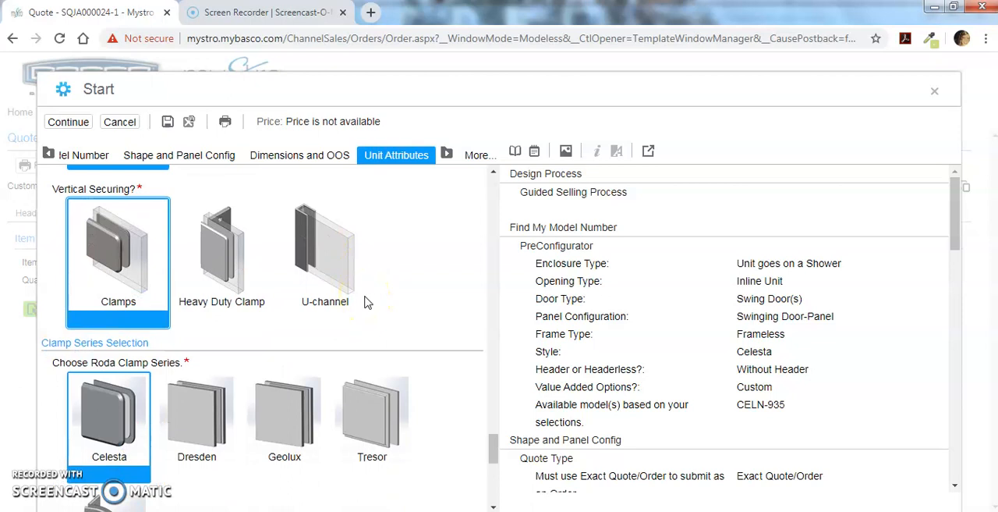
scroll(367, 302, "down", 1)
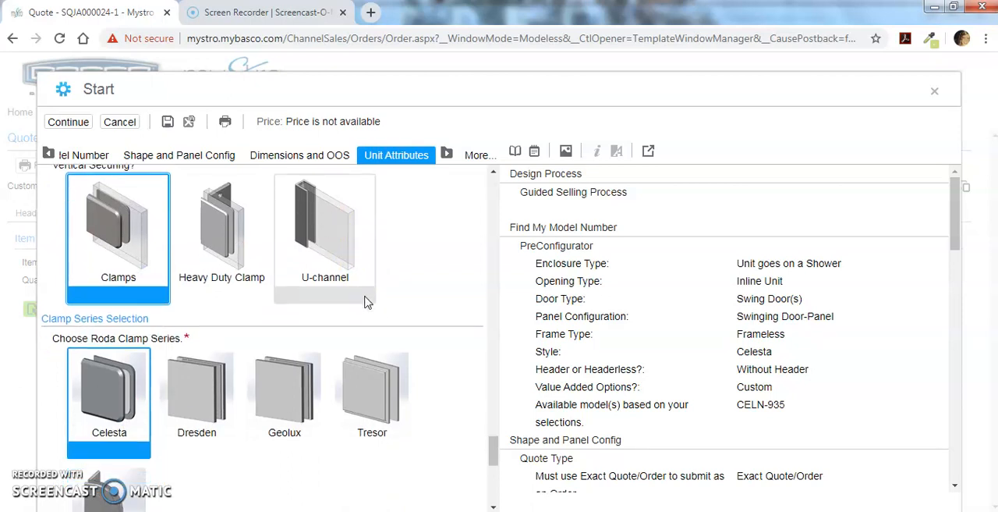
scroll(367, 303, "down", 4)
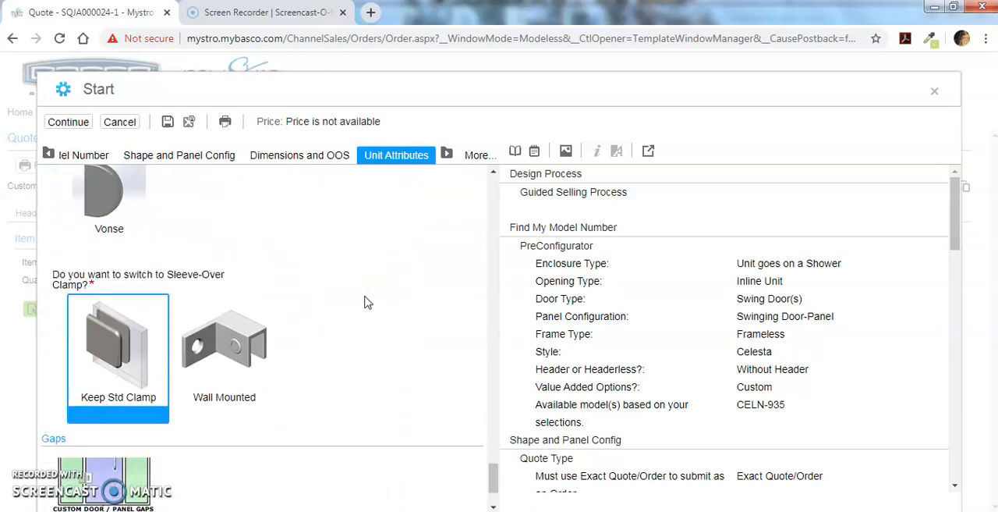
scroll(366, 302, "down", 1)
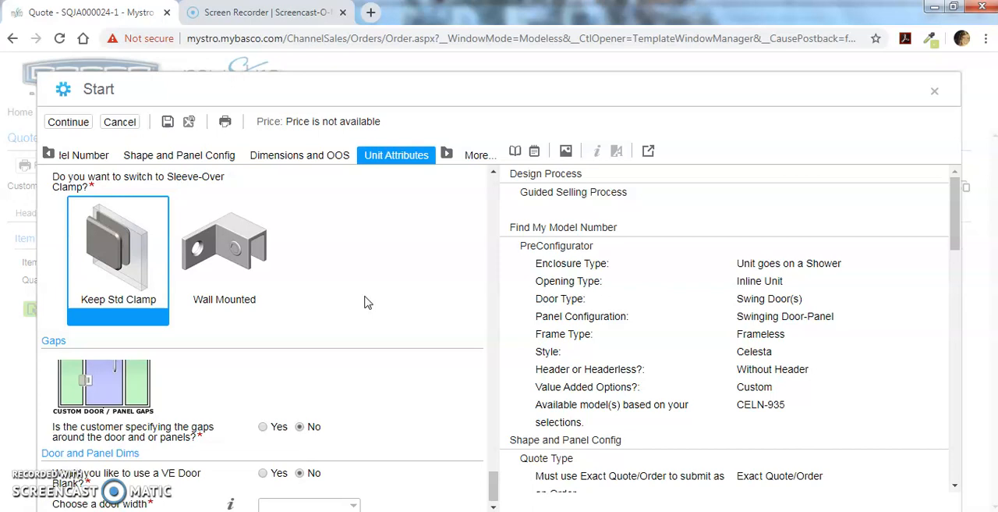
scroll(367, 303, "down", 1)
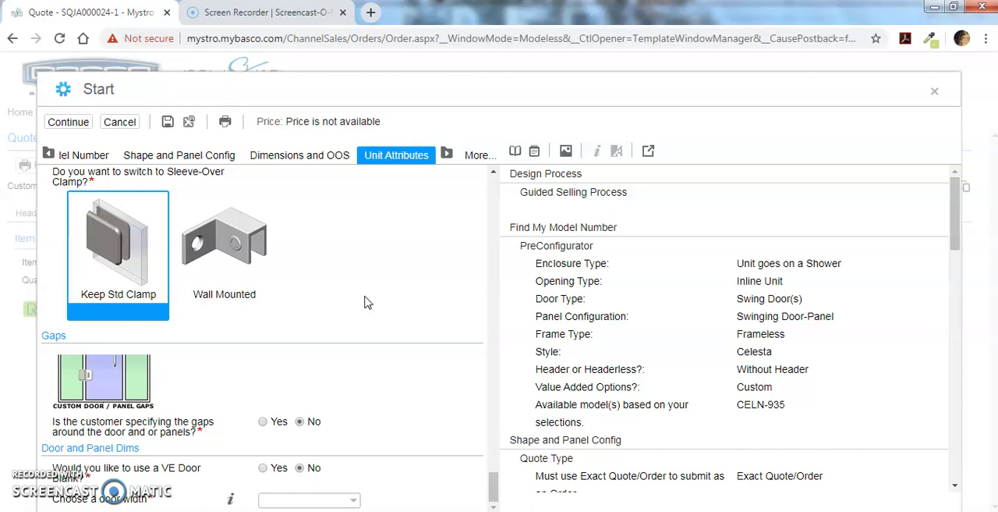
left_click(343, 499)
left_click(340, 486)
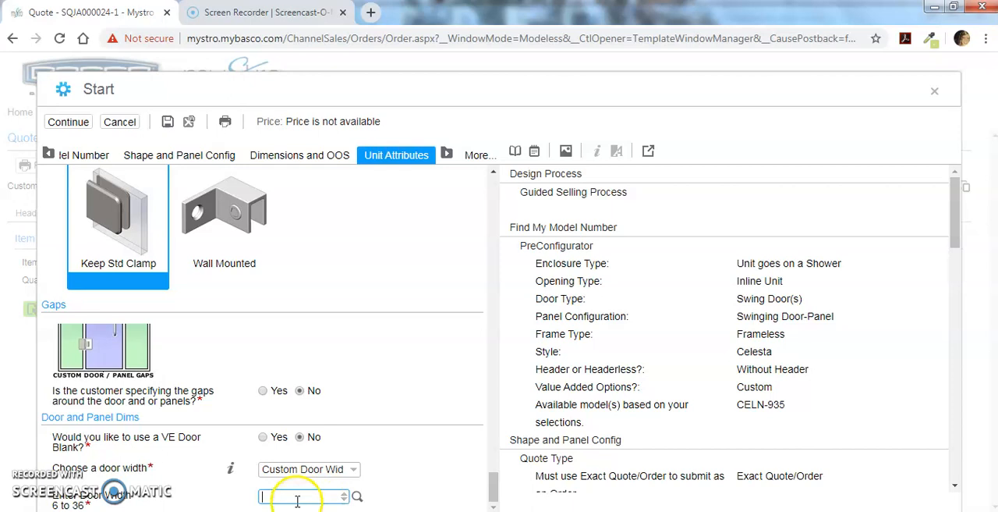
type("29 1/2")
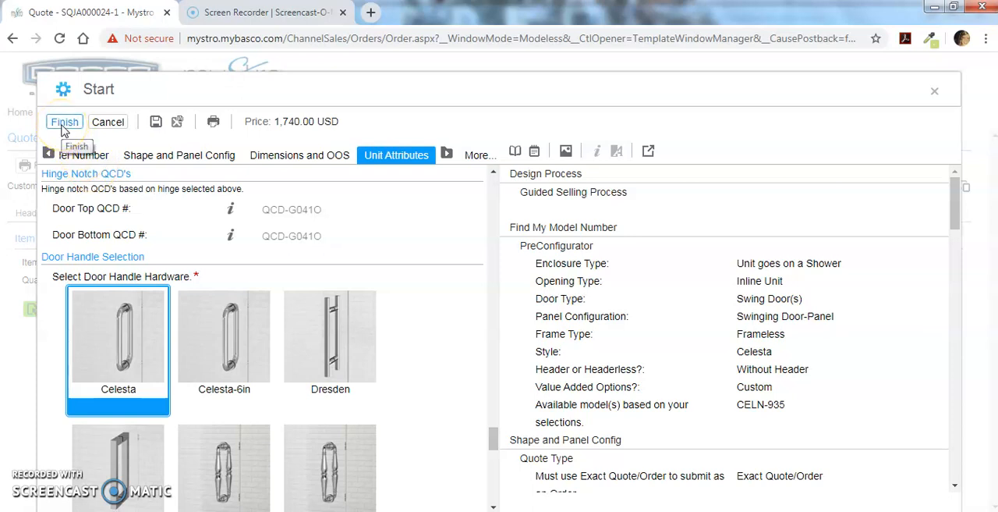
left_click(65, 129)
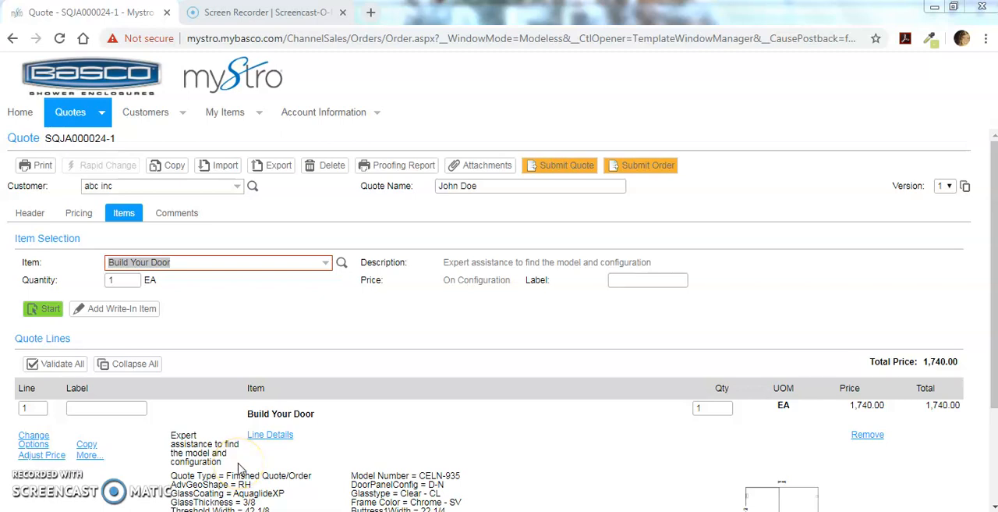
left_click(271, 437)
left_click(101, 410)
left_click(31, 442)
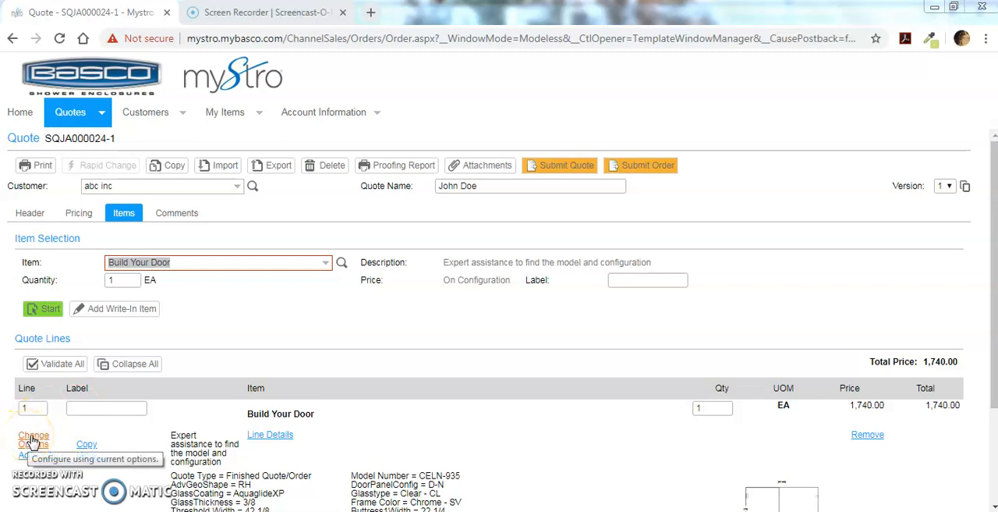
left_click(84, 446)
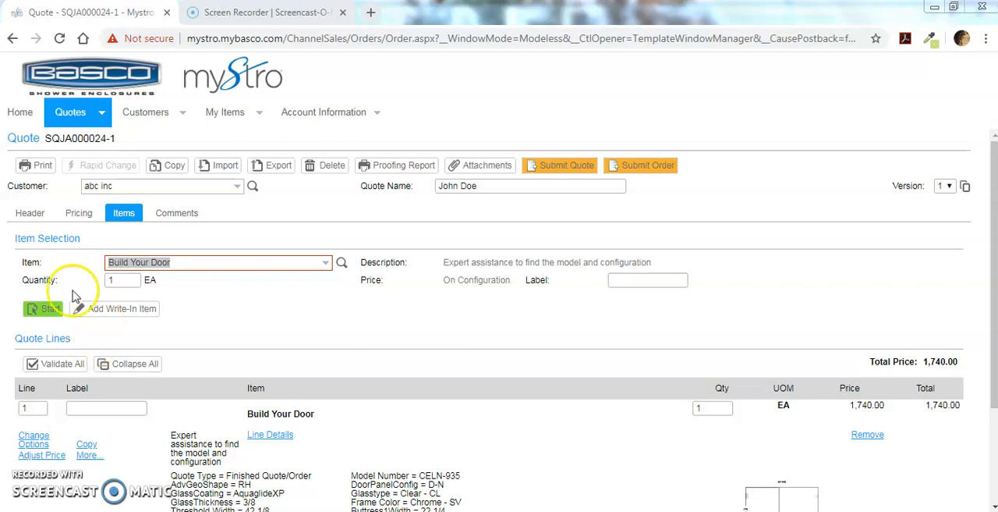
Open the quote's header information, generate a print preview of the quote, and review its cover page and line item page.
left_click(29, 213)
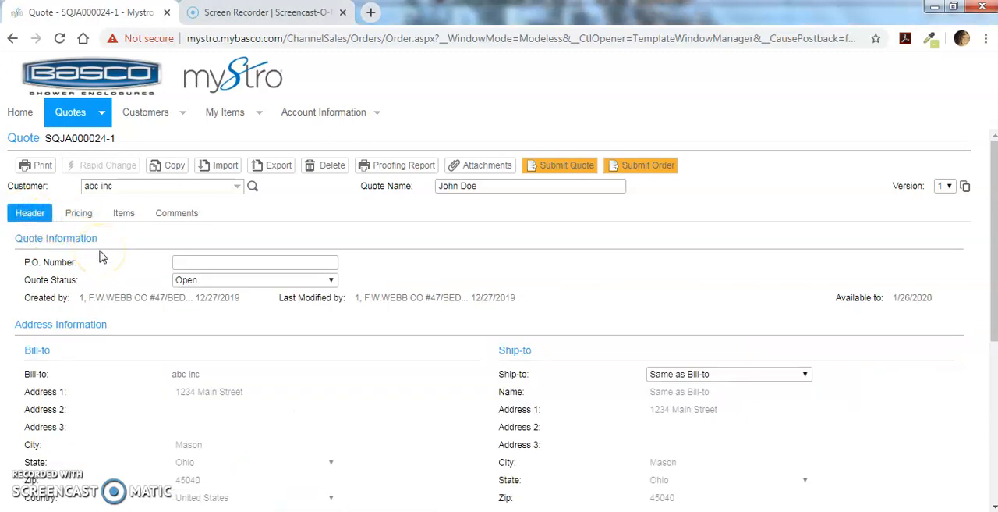
left_click(482, 187)
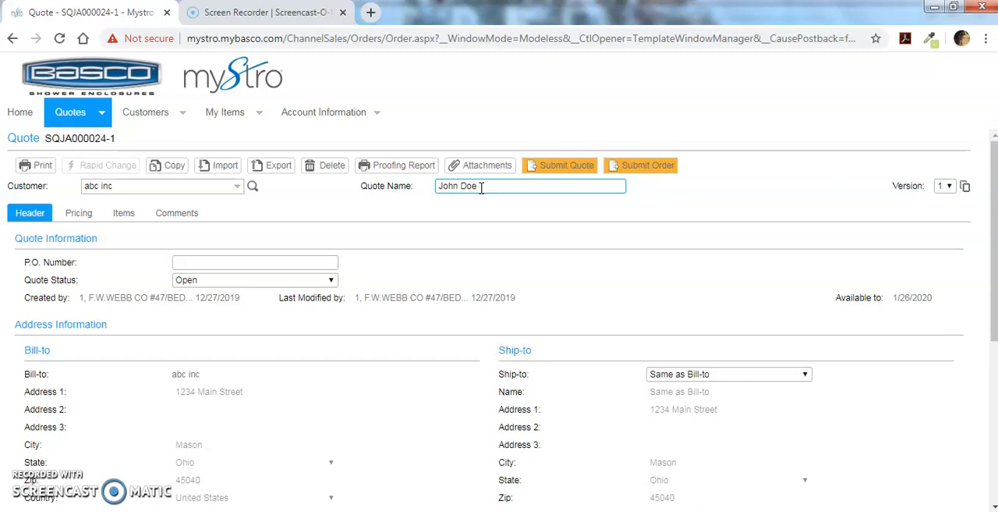
left_click(42, 167)
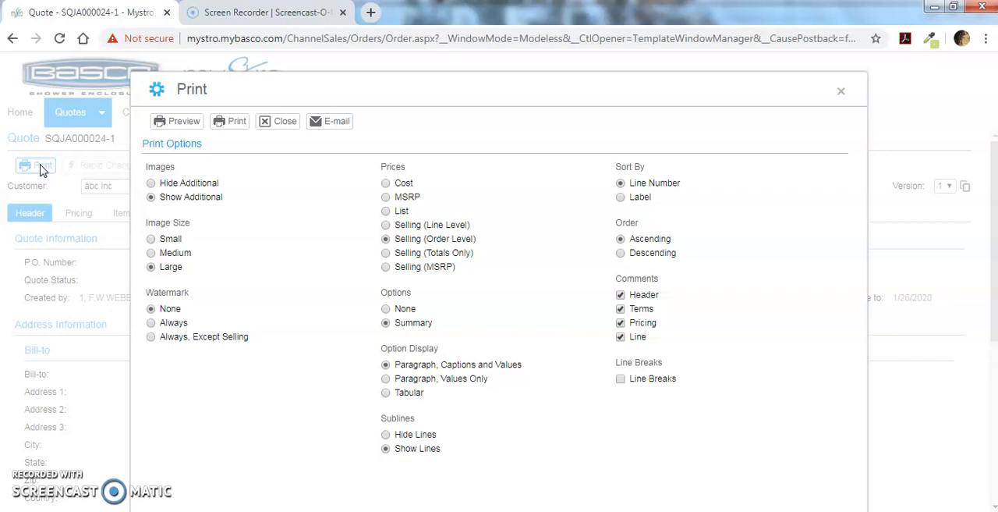
left_click(184, 122)
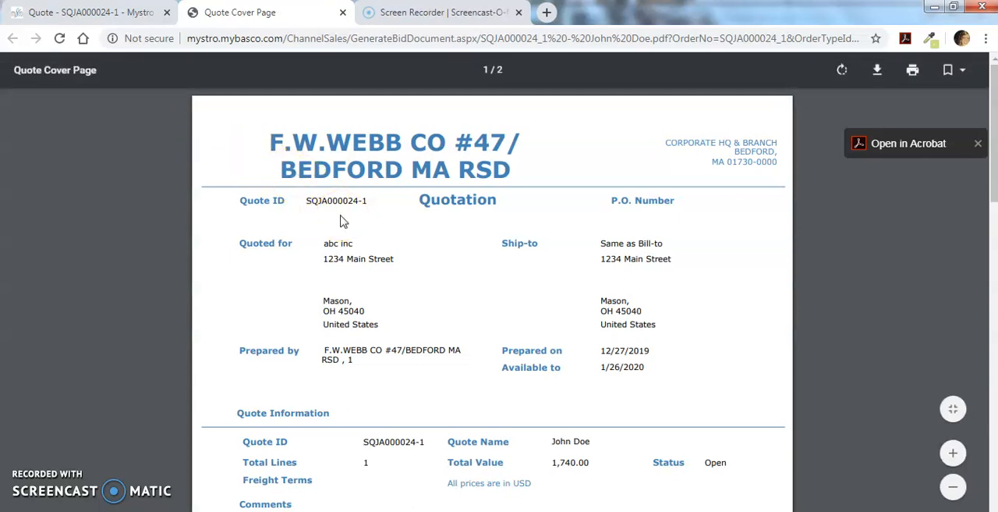
scroll(340, 222, "down", 2)
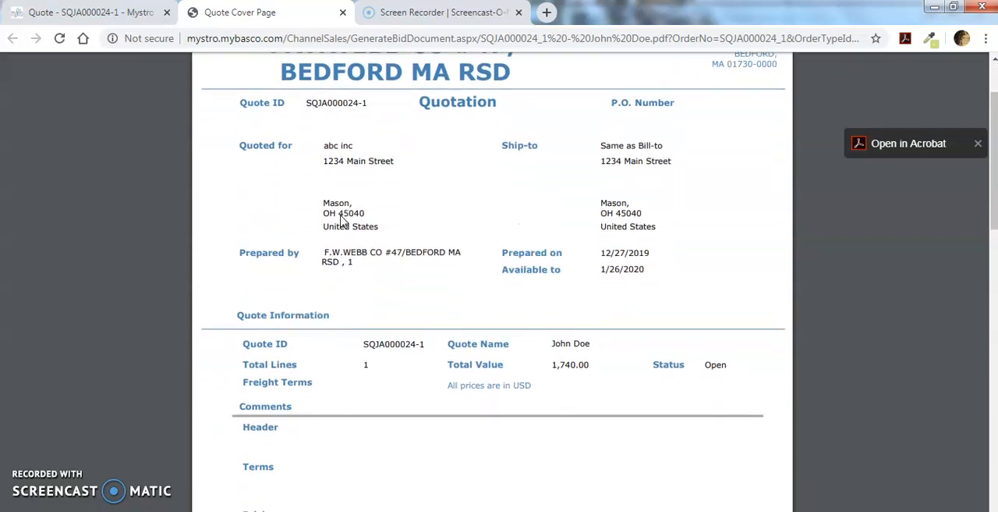
scroll(340, 221, "down", 4)
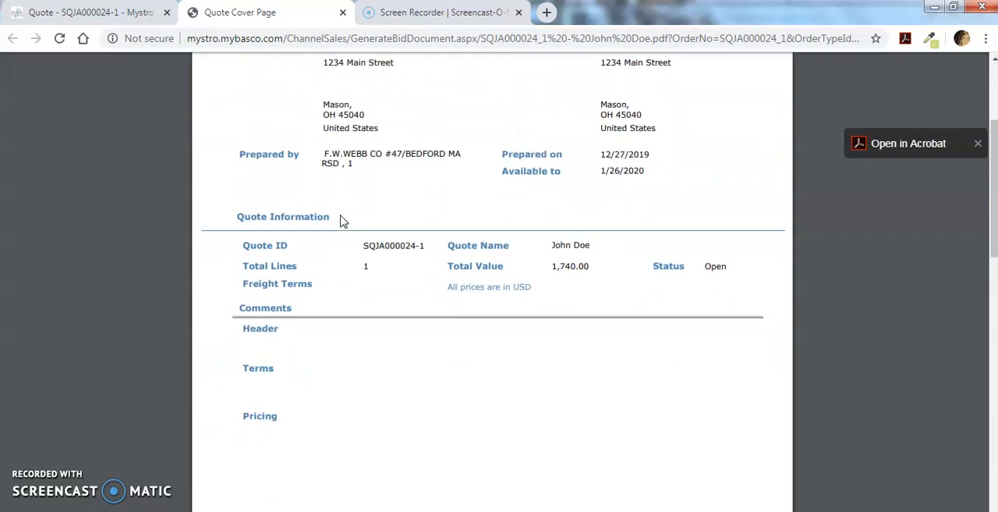
scroll(340, 221, "down", 2)
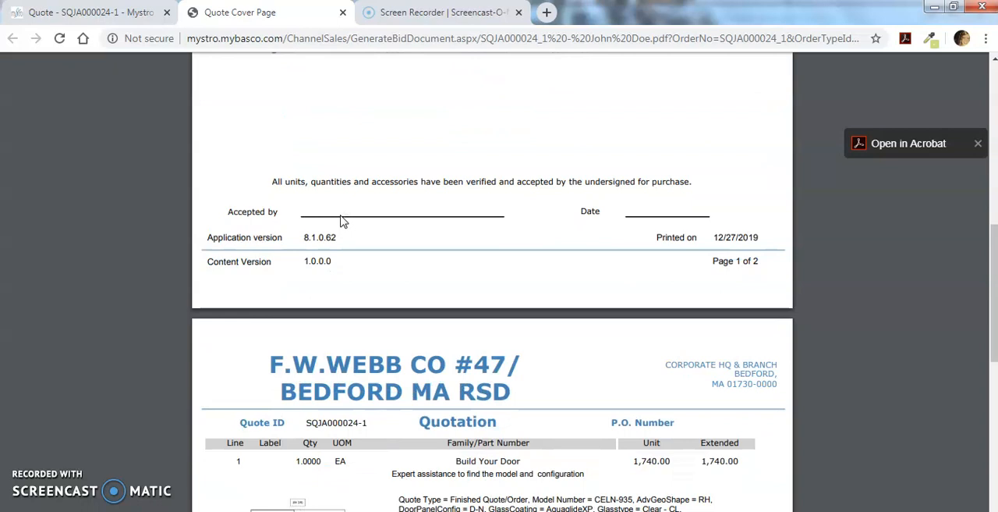
scroll(340, 221, "down", 2)
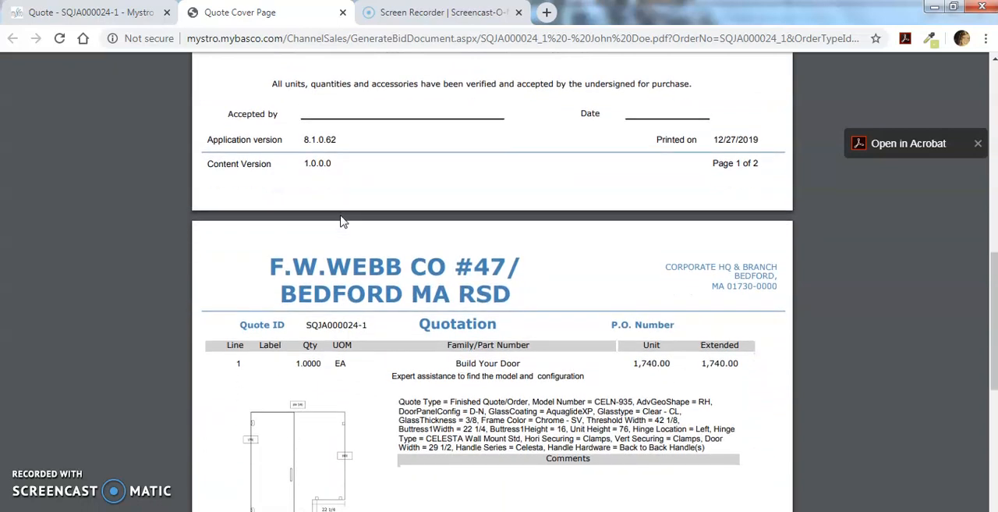